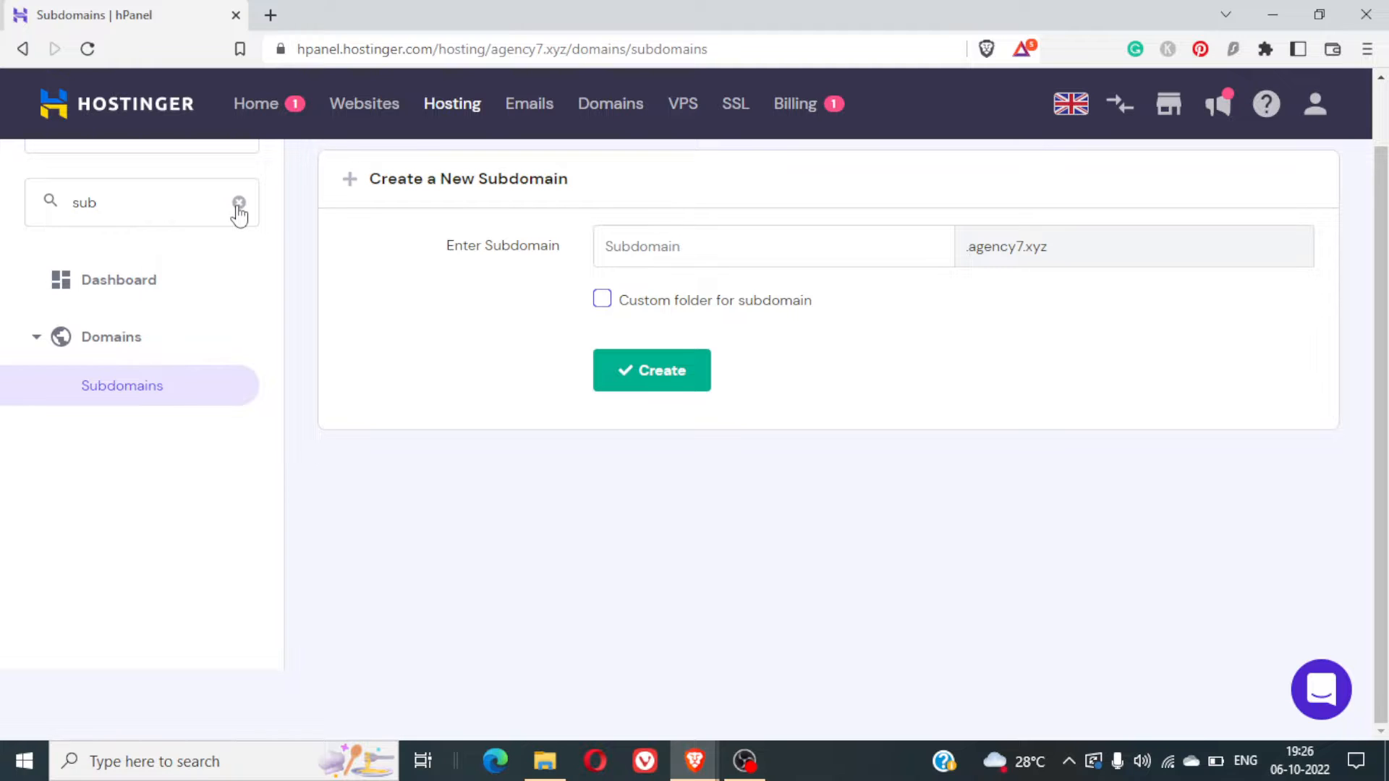
- Clear the sidebar filter and search the hPanel menu for 'sub'
{"action": "left_click", "coordinate": [238, 203]}
{"action": "scroll", "coordinate": [356, 374], "scroll_direction": "up", "scroll_amount": 2}
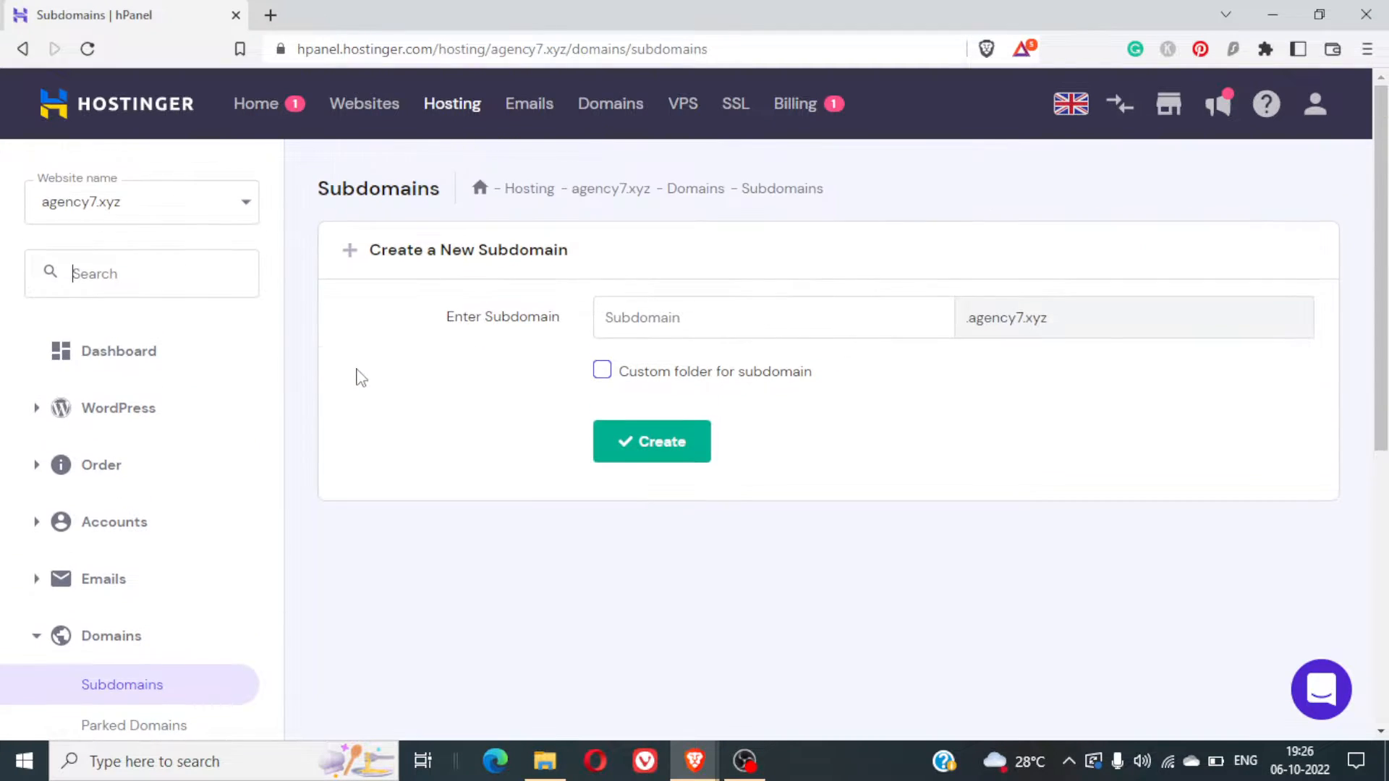
{"action": "left_click", "coordinate": [162, 285]}
{"action": "type", "text": "sub"}
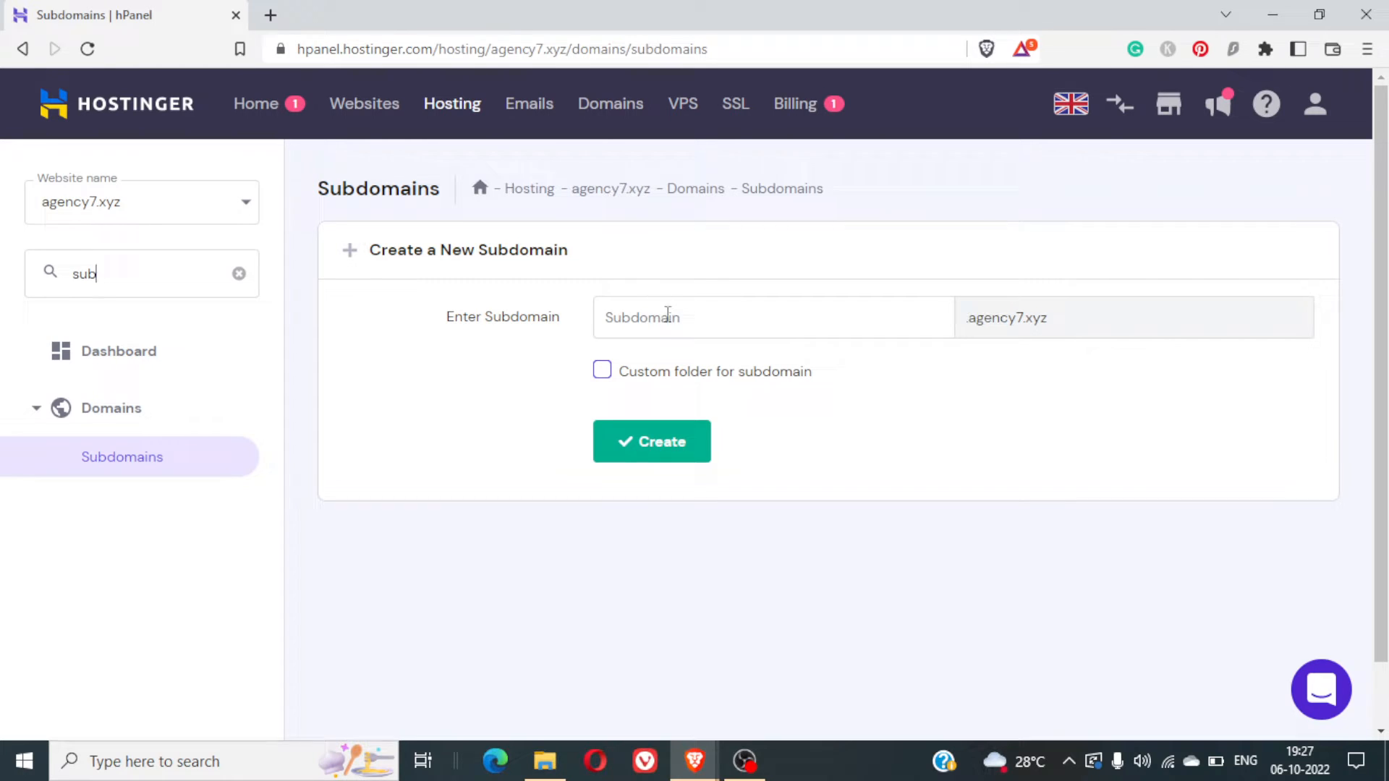
- Enter 'blog' as the new subdomain, leaving the custom folder option off
{"action": "left_click", "coordinate": [757, 339]}
{"action": "type", "text": "blog"}
{"action": "mouse_move", "coordinate": [598, 368]}
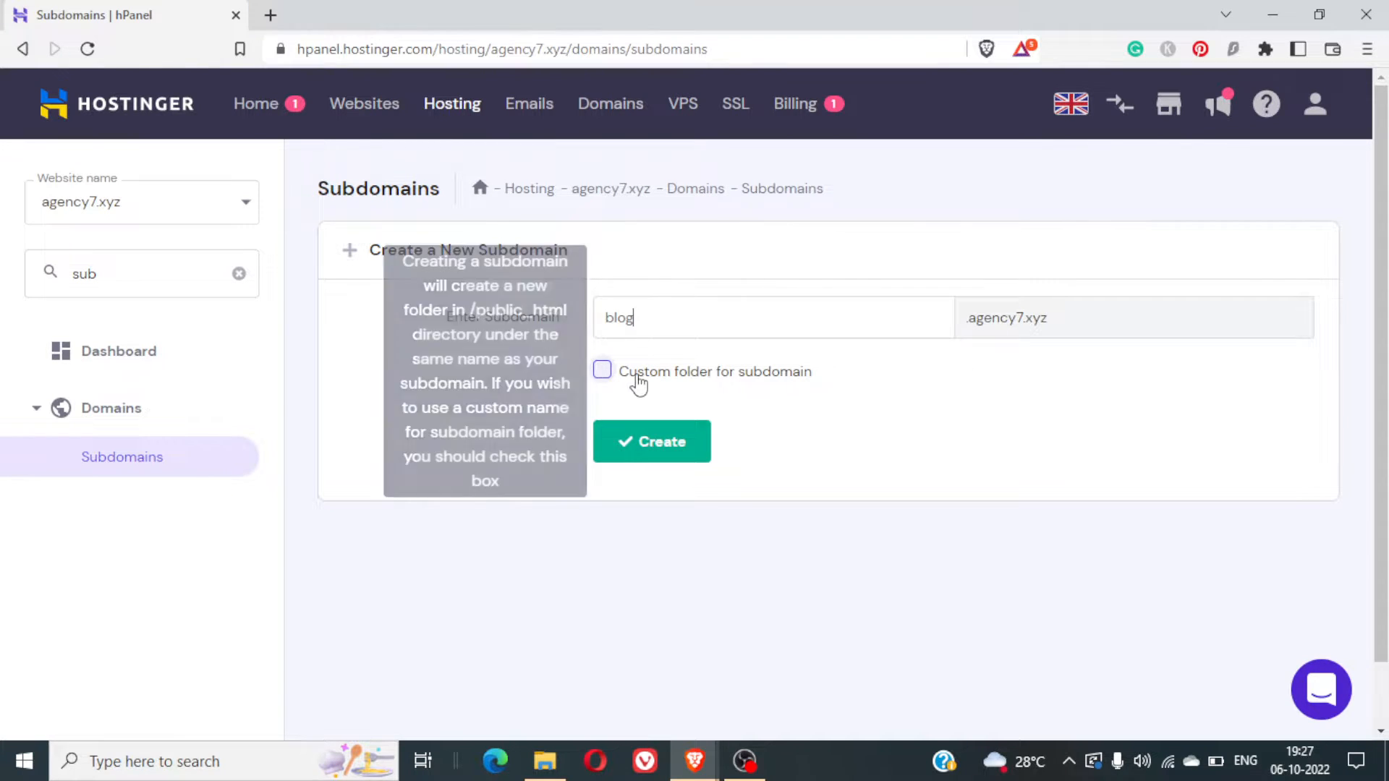
{"action": "left_click", "coordinate": [606, 379]}
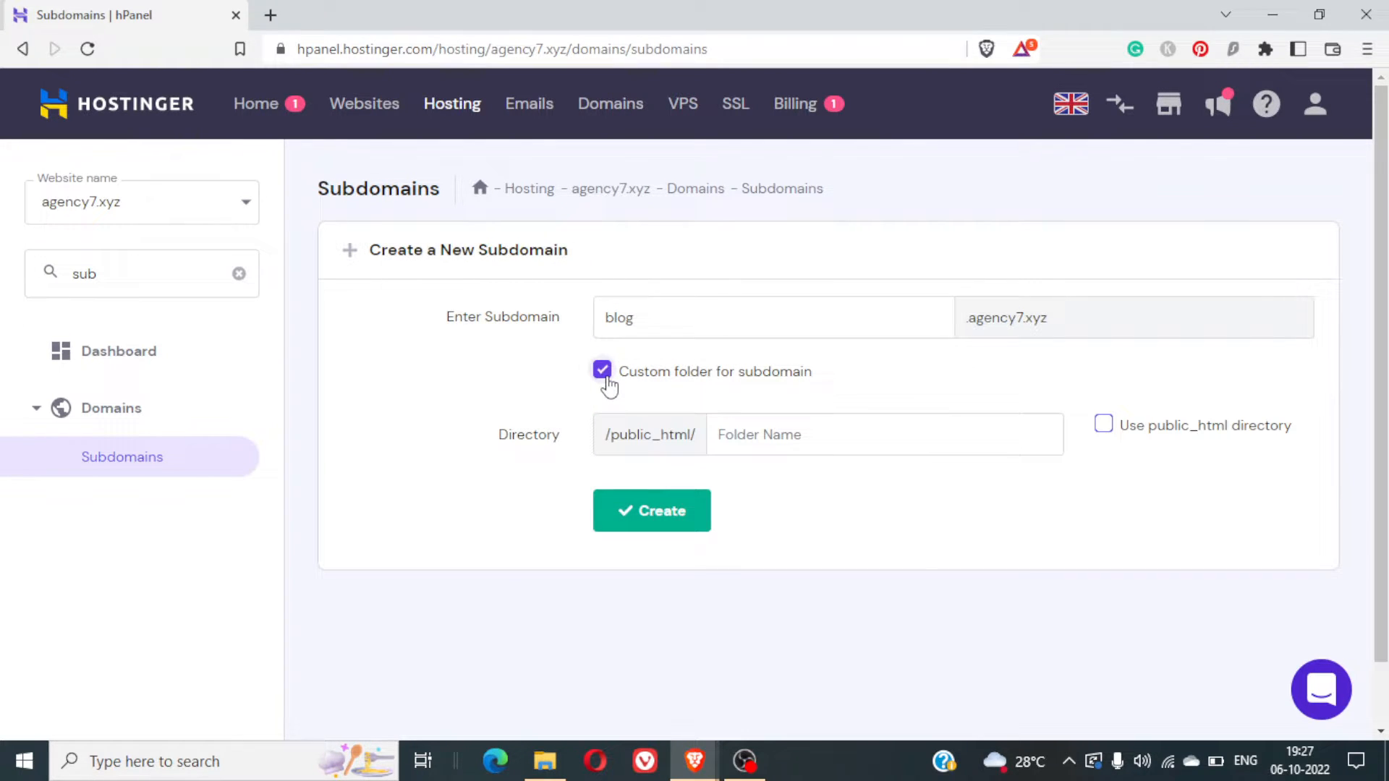
{"action": "left_click", "coordinate": [606, 379]}
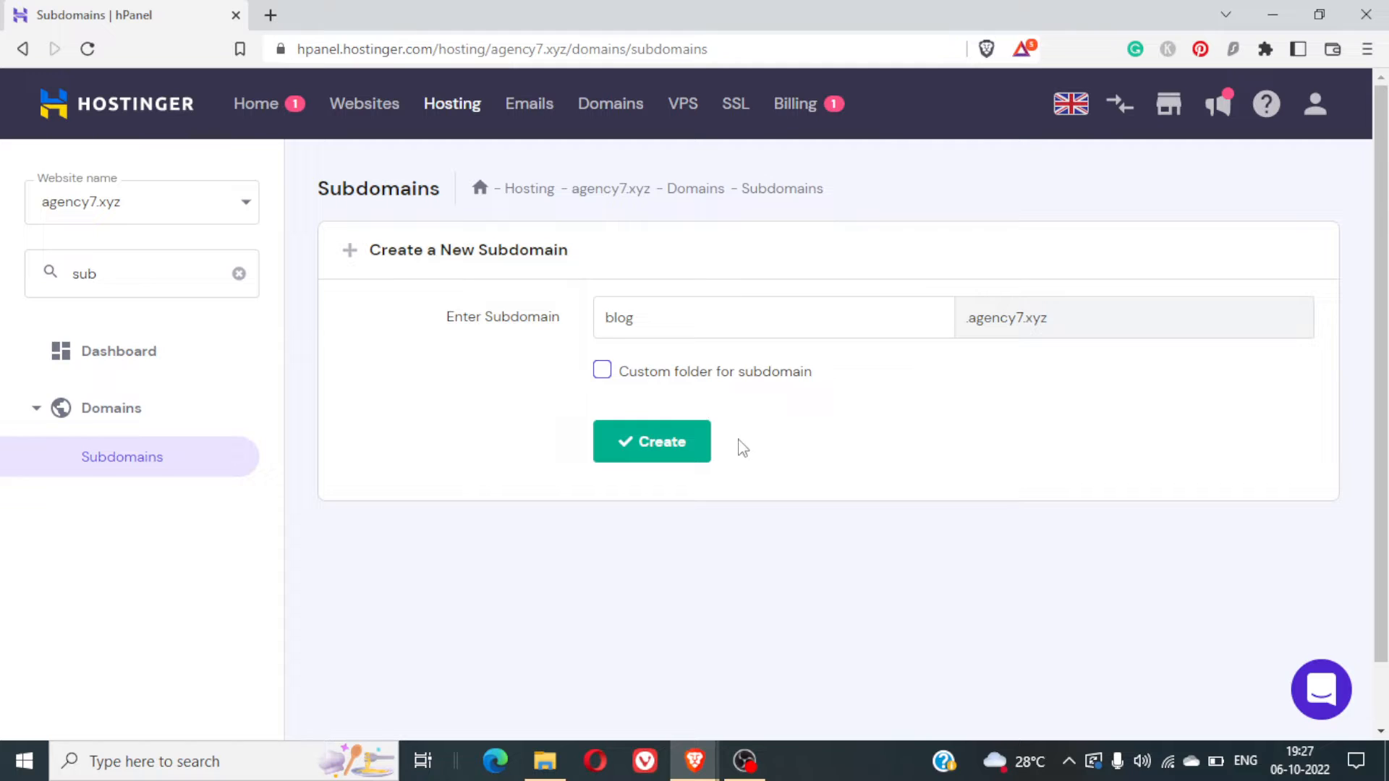
- Create the blog subdomain and find blog.agency7.xyz in the current subdomains list
{"action": "left_click", "coordinate": [662, 447]}
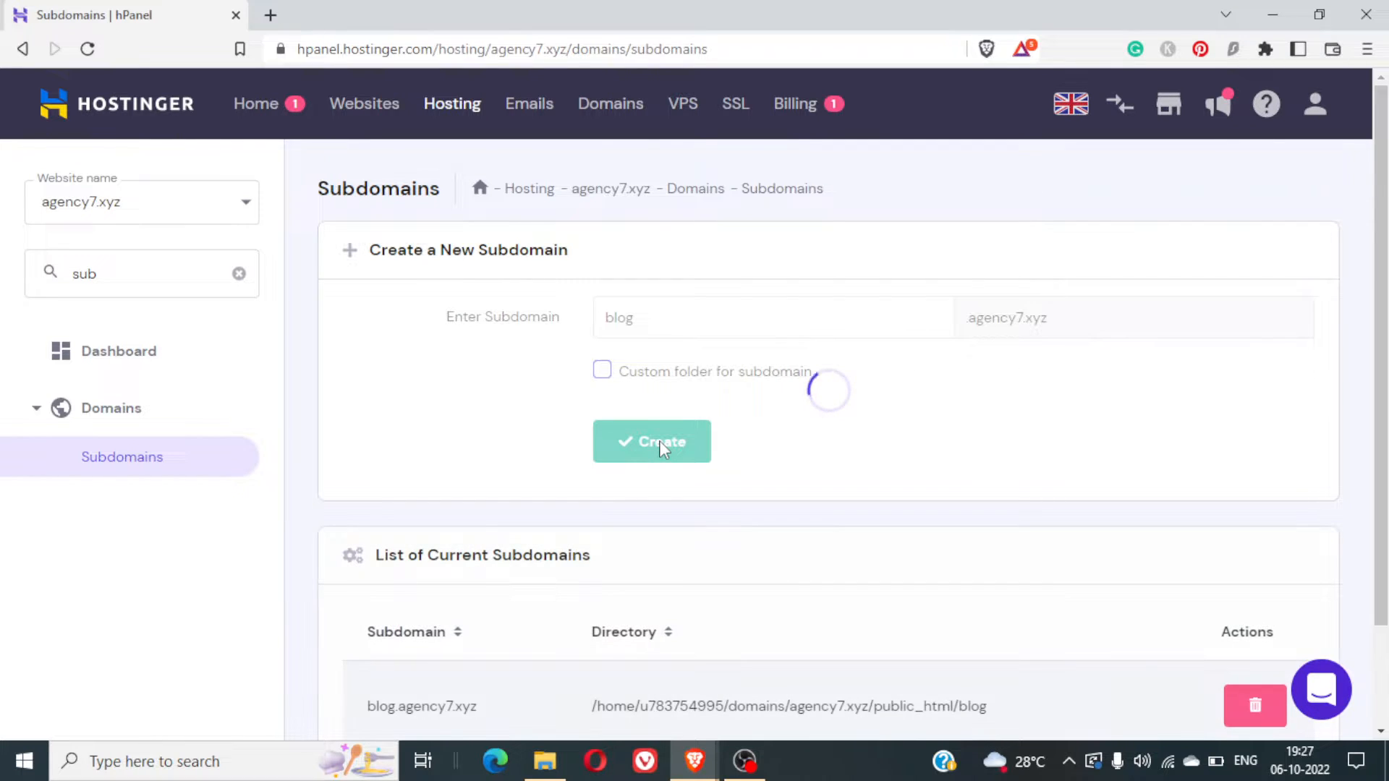
{"action": "scroll", "coordinate": [871, 530], "scroll_direction": "down", "scroll_amount": 2}
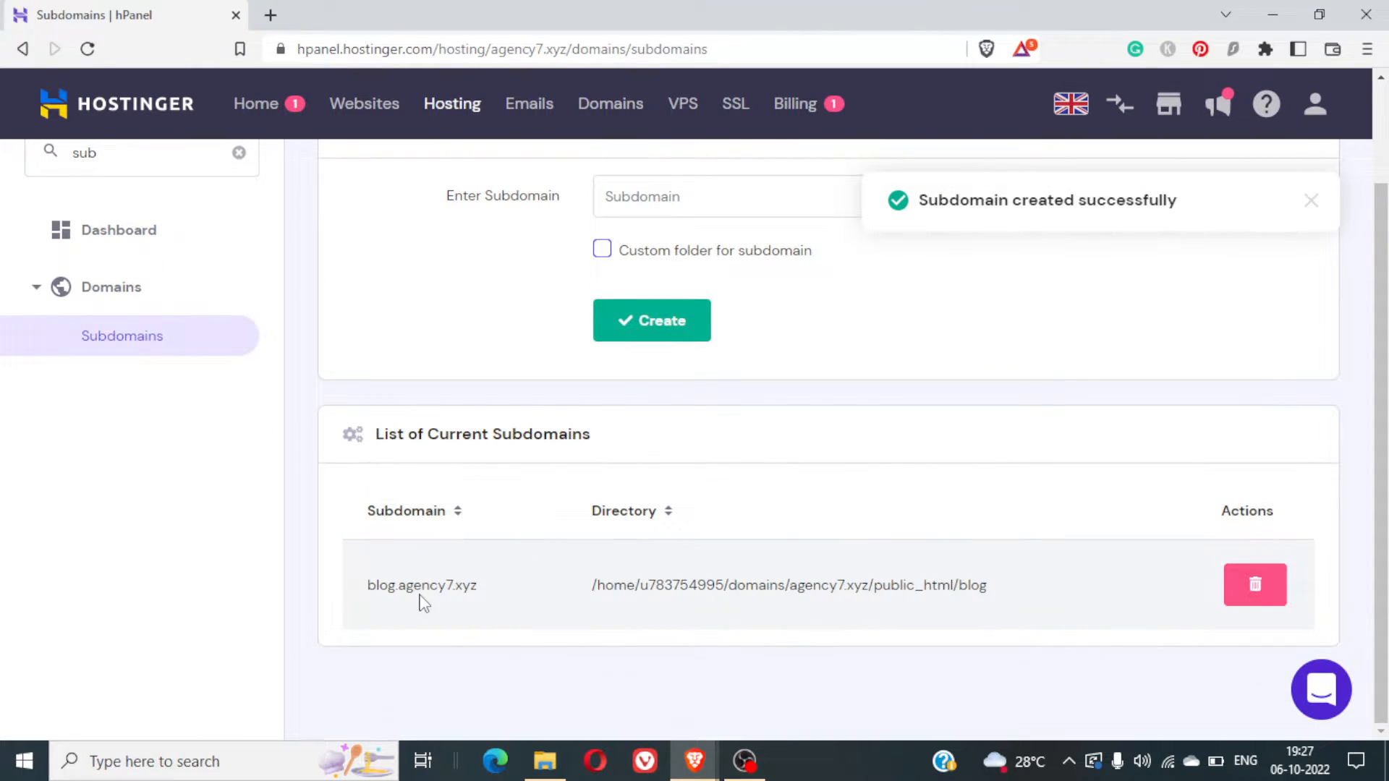
{"action": "double_click", "coordinate": [423, 600]}
{"action": "right_click", "coordinate": [423, 601]}
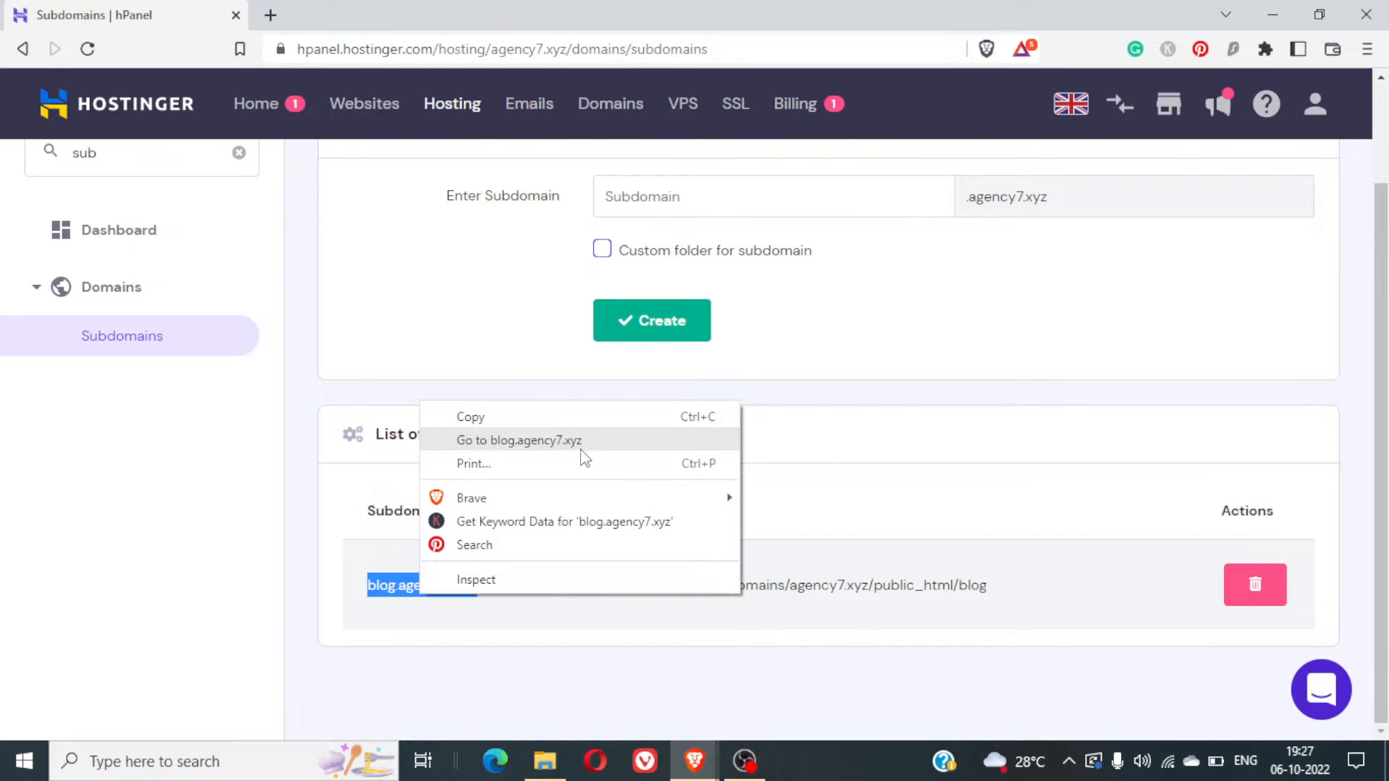
- Open blog.agency7.xyz in a new tab to view its default placeholder page
{"action": "left_click", "coordinate": [518, 440]}
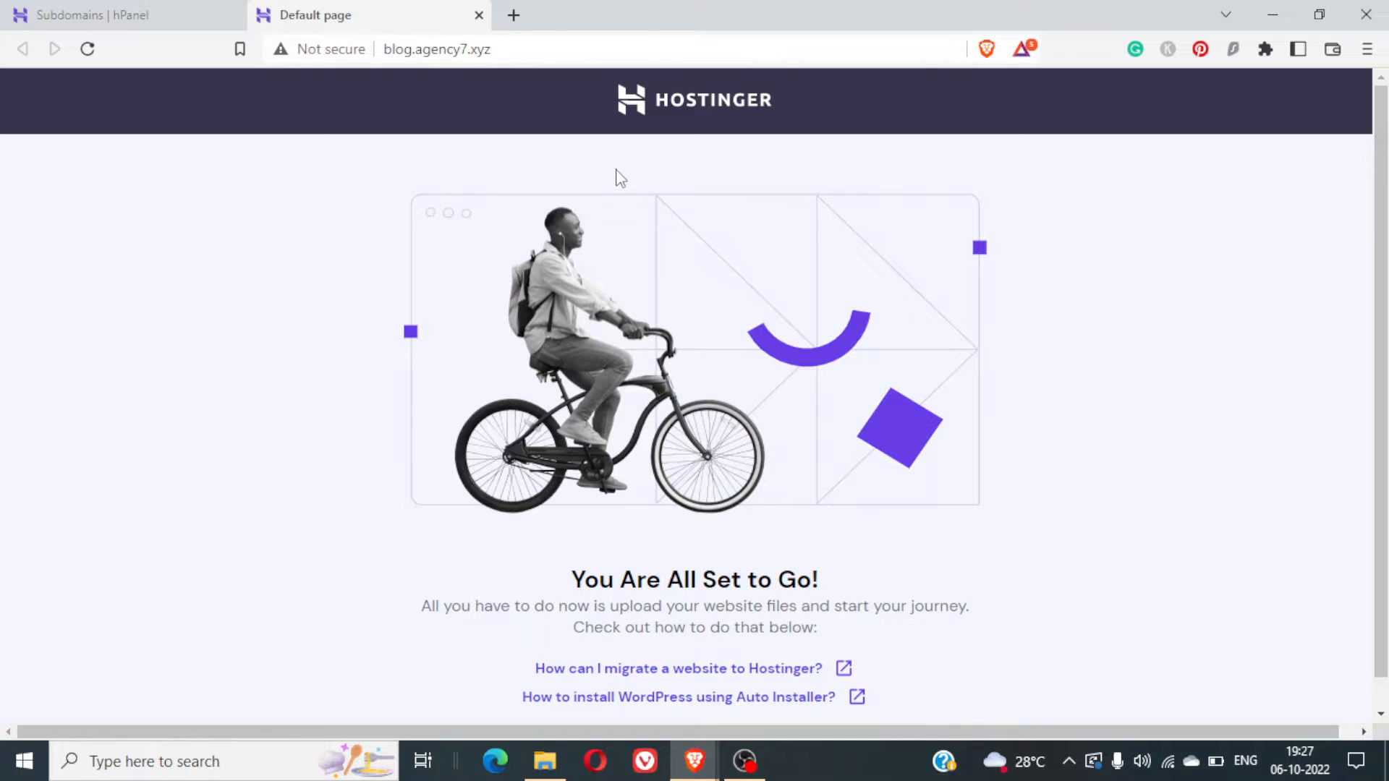
{"action": "scroll", "coordinate": [678, 467], "scroll_direction": "down", "scroll_amount": 1}
{"action": "scroll", "coordinate": [678, 466], "scroll_direction": "up", "scroll_amount": 1}
- Back in hPanel, clear the search and open the WordPress dashboard for agency7.xyz
{"action": "left_click", "coordinate": [101, 7]}
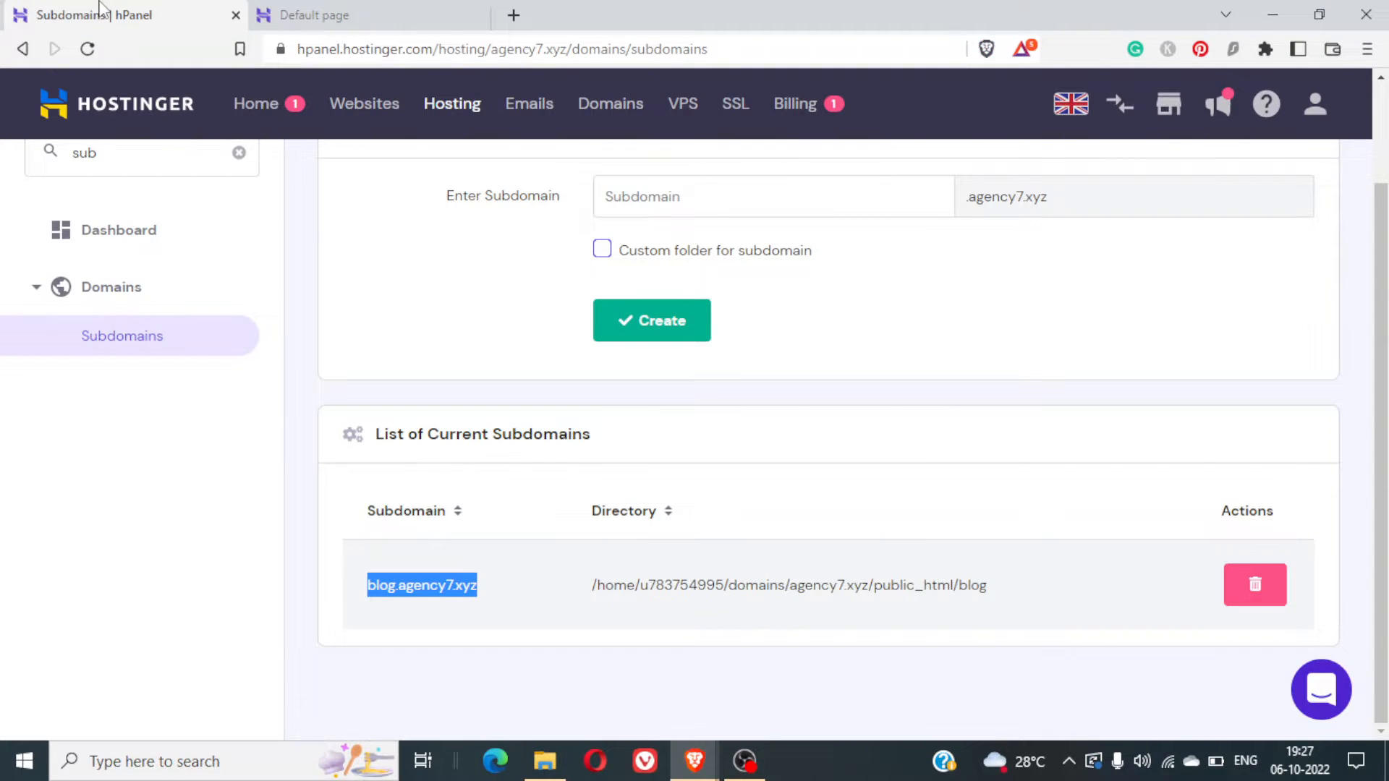
{"action": "scroll", "coordinate": [589, 316], "scroll_direction": "up", "scroll_amount": 2}
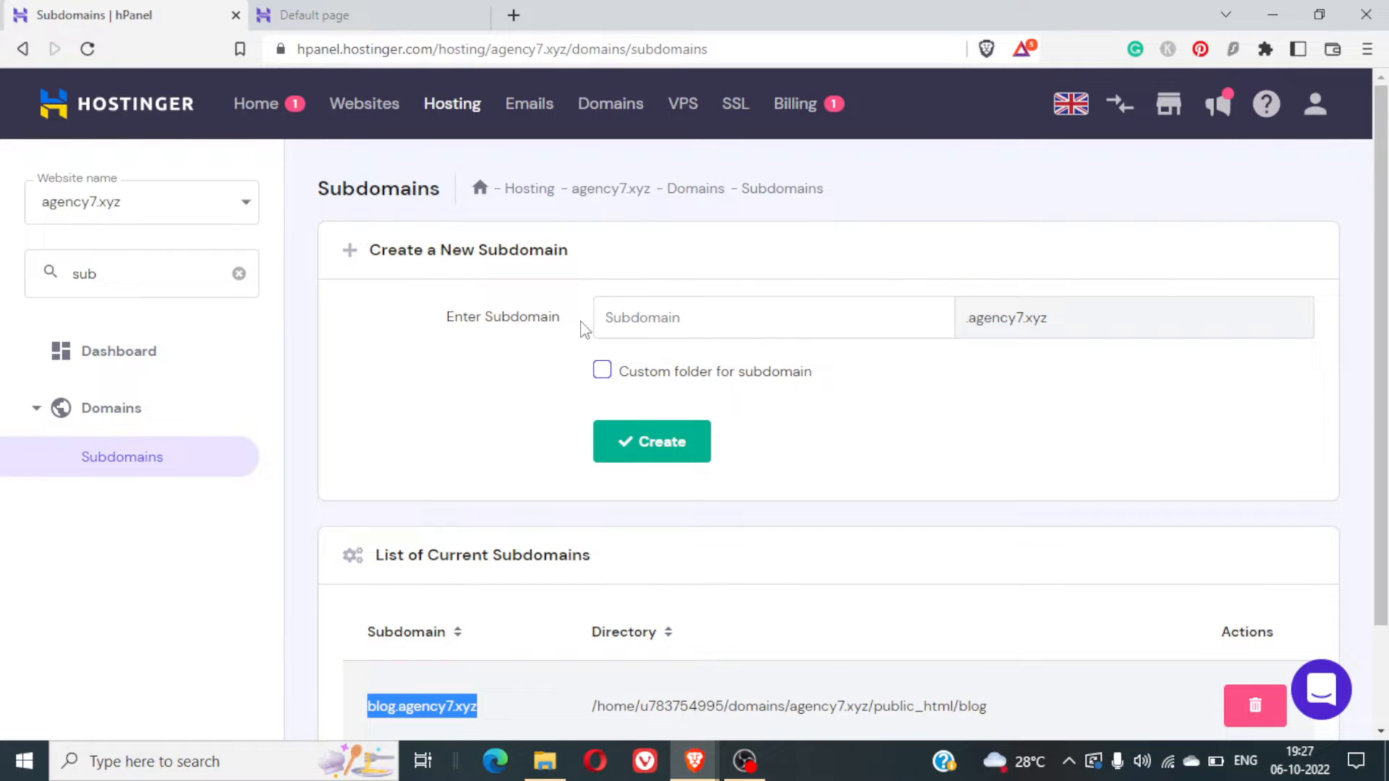
{"action": "left_click", "coordinate": [138, 268]}
{"action": "left_click", "coordinate": [238, 273]}
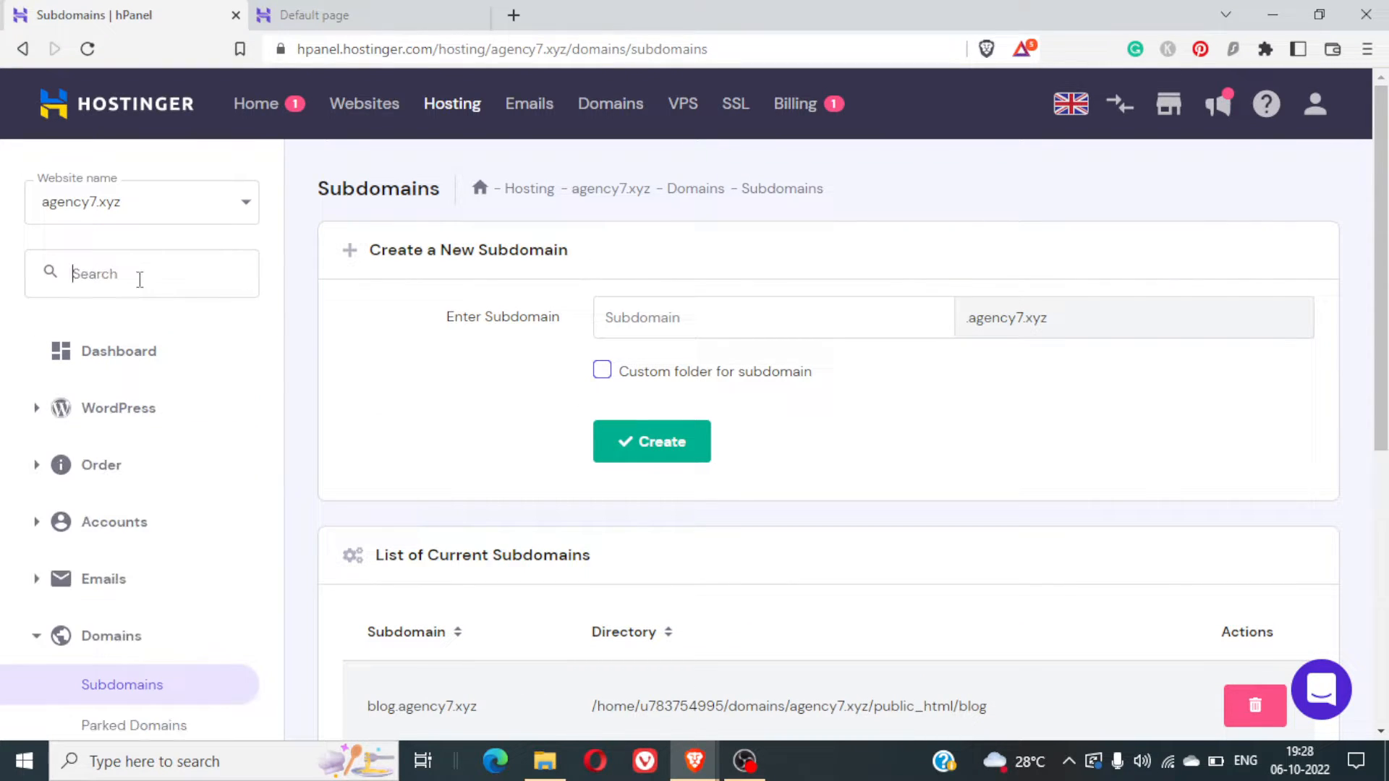
{"action": "left_click", "coordinate": [145, 411]}
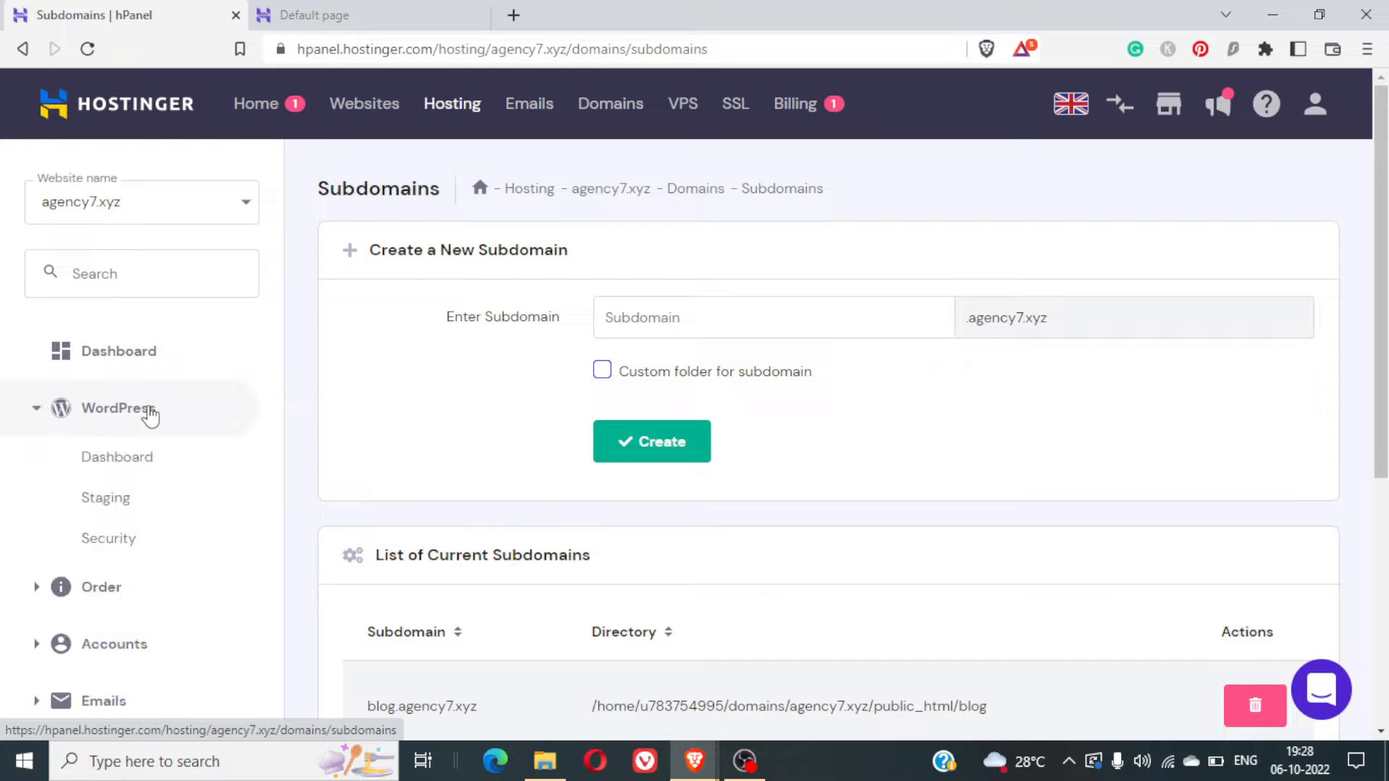
{"action": "left_click", "coordinate": [148, 474]}
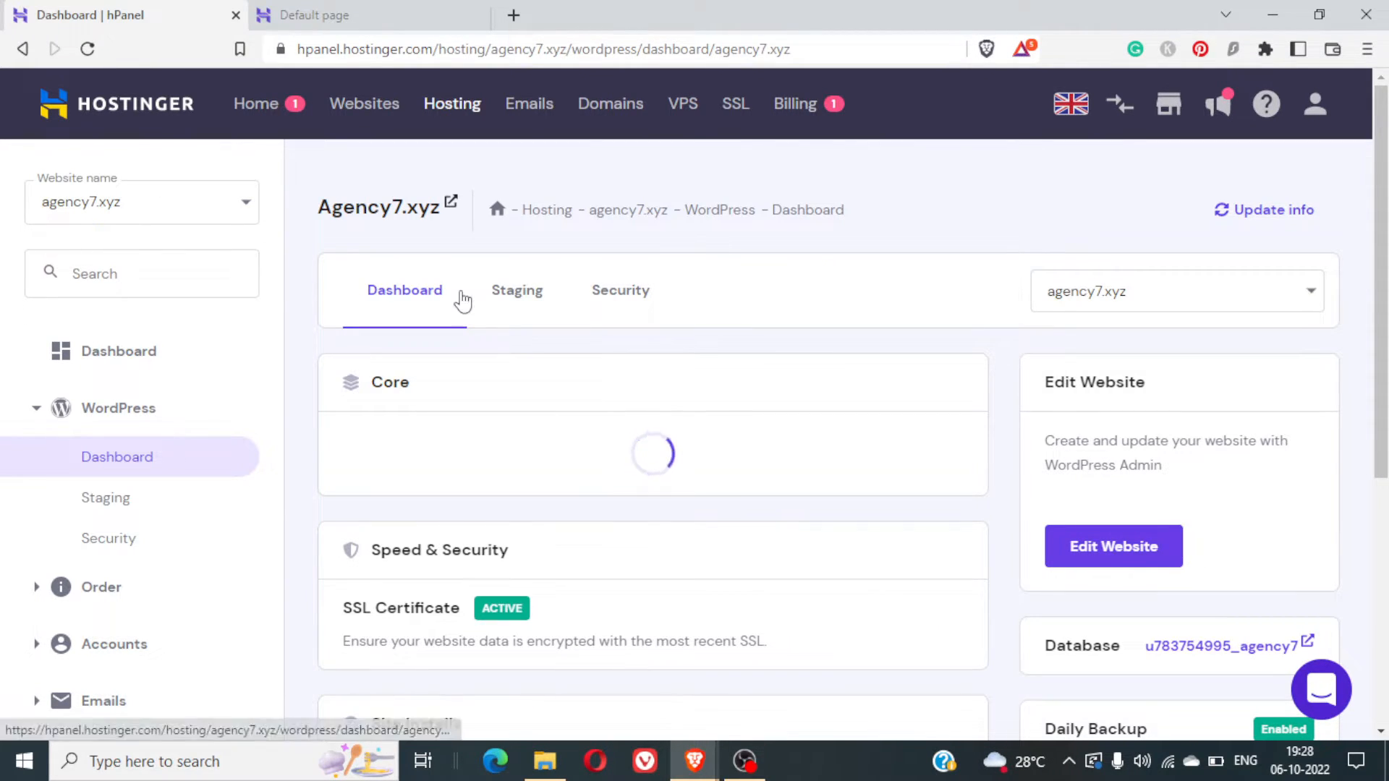
- Start a new install from the 'Install another WordPress' section
{"action": "scroll", "coordinate": [666, 379], "scroll_direction": "down", "scroll_amount": 5}
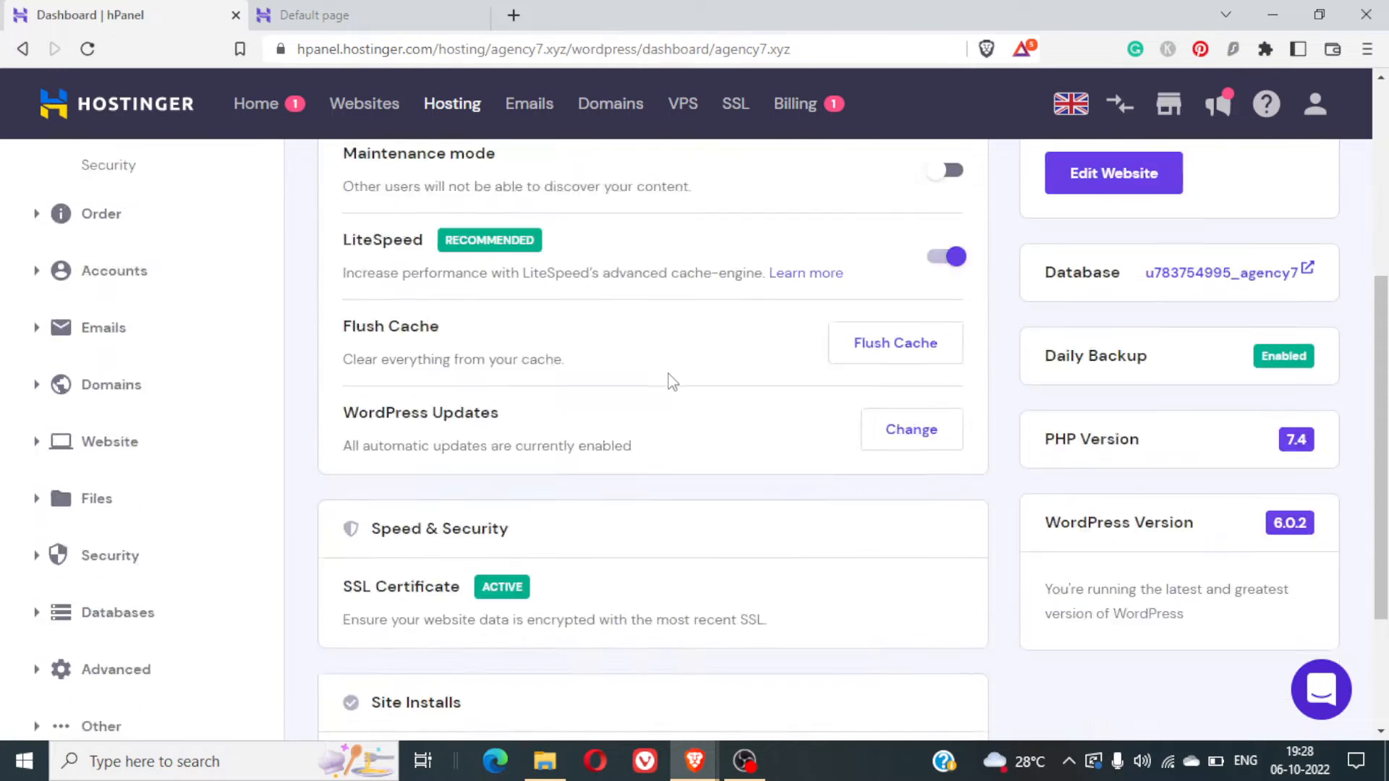
{"action": "scroll", "coordinate": [673, 382], "scroll_direction": "up", "scroll_amount": 5}
{"action": "scroll", "coordinate": [1064, 323], "scroll_direction": "down", "scroll_amount": 7}
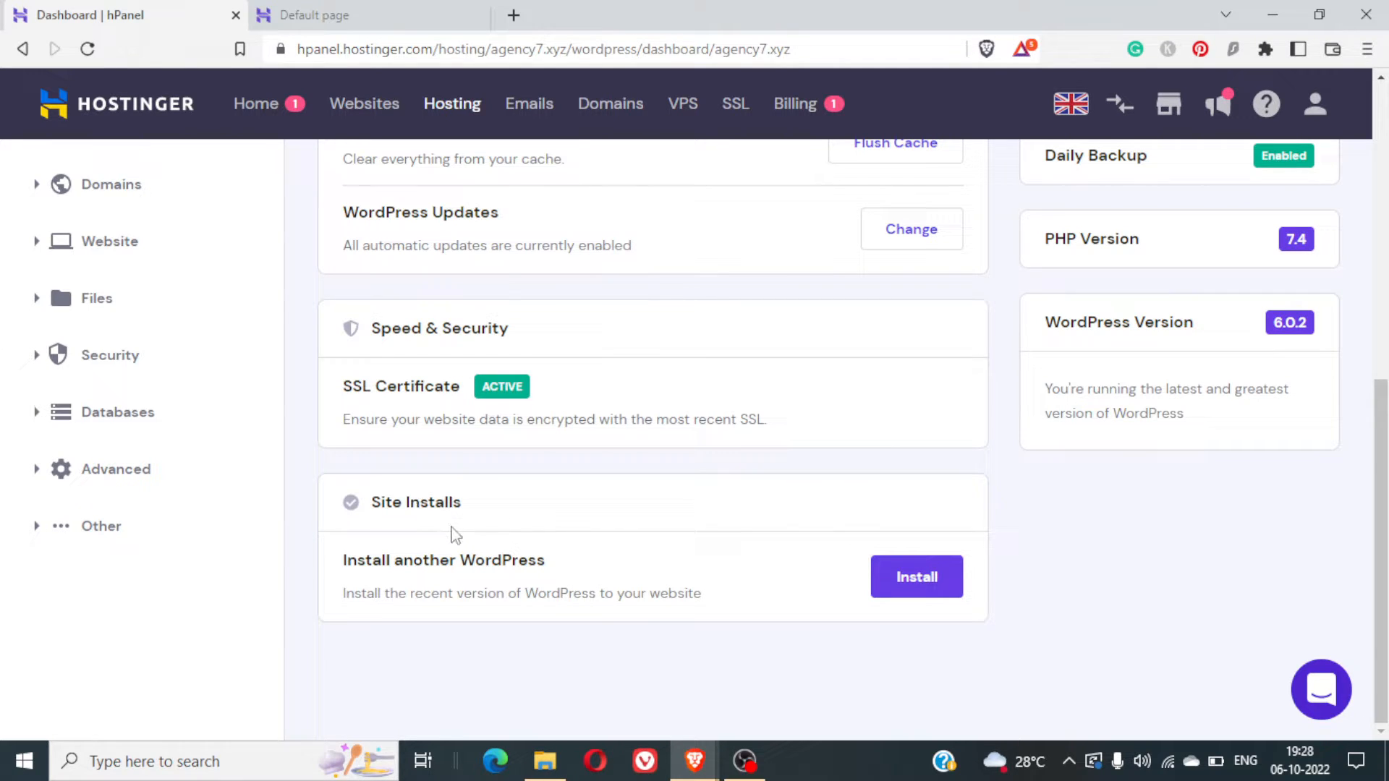
{"action": "triple_click", "coordinate": [427, 558]}
{"action": "left_click", "coordinate": [621, 579]}
{"action": "left_click", "coordinate": [930, 579]}
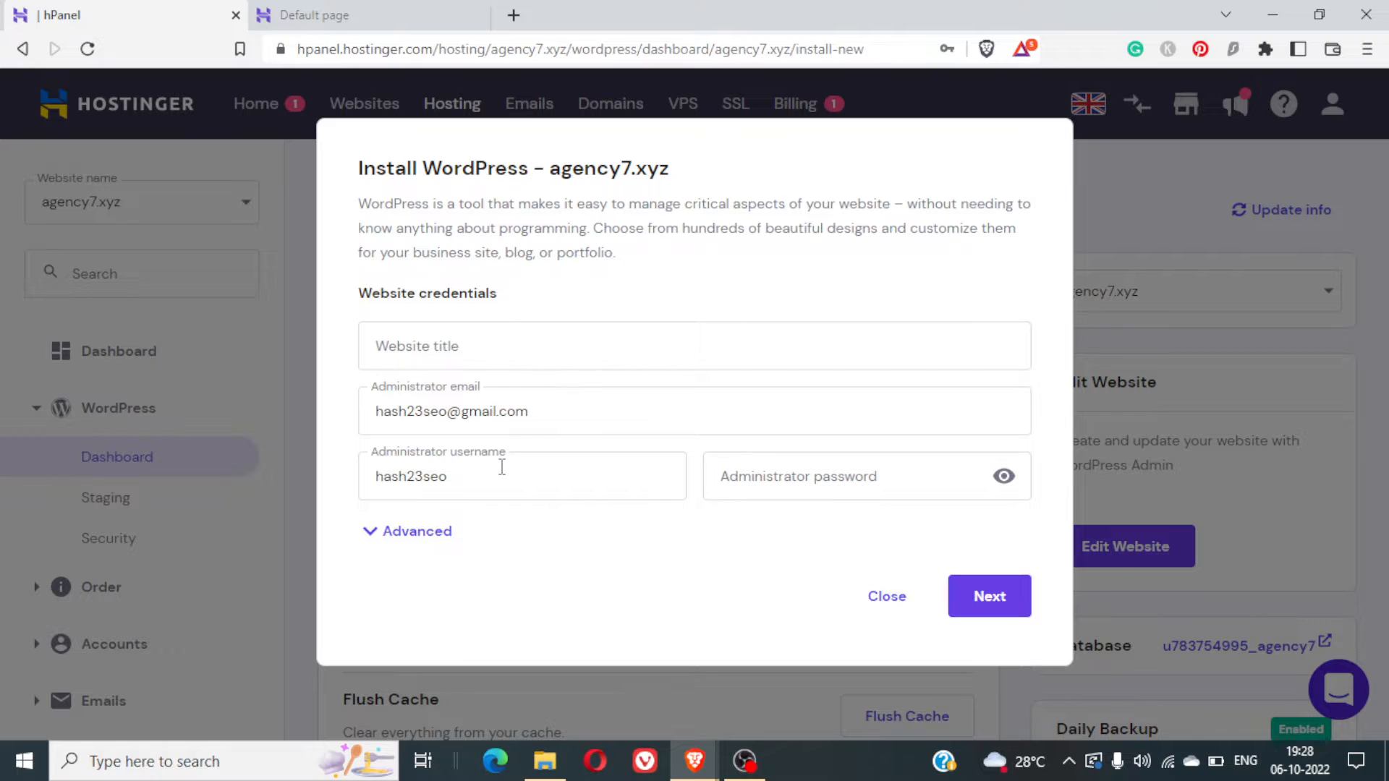
- Enter an administrator password, which fails the strength check
{"action": "left_click", "coordinate": [814, 469]}
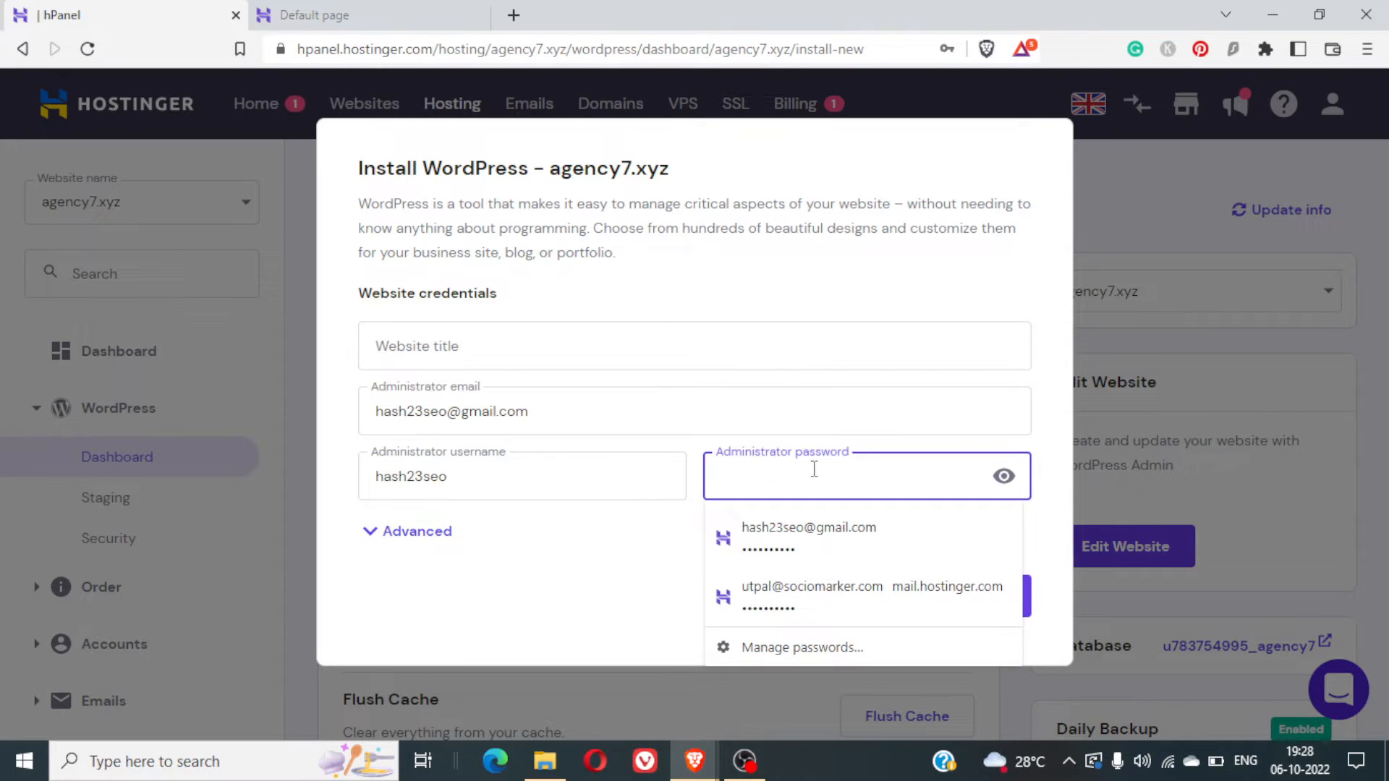
{"action": "type", "text": "•••••"}
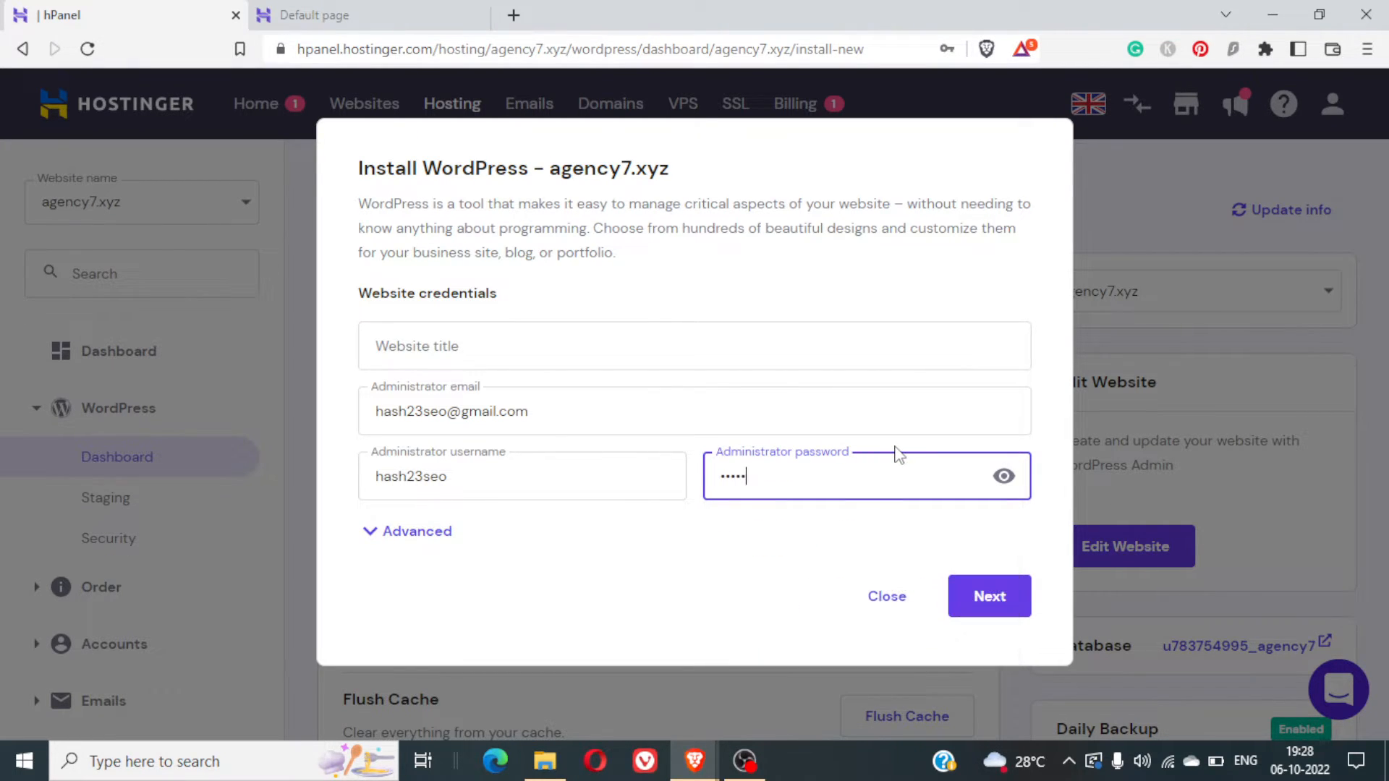
{"action": "type", "text": "•••••••"}
{"action": "left_click", "coordinate": [428, 546]}
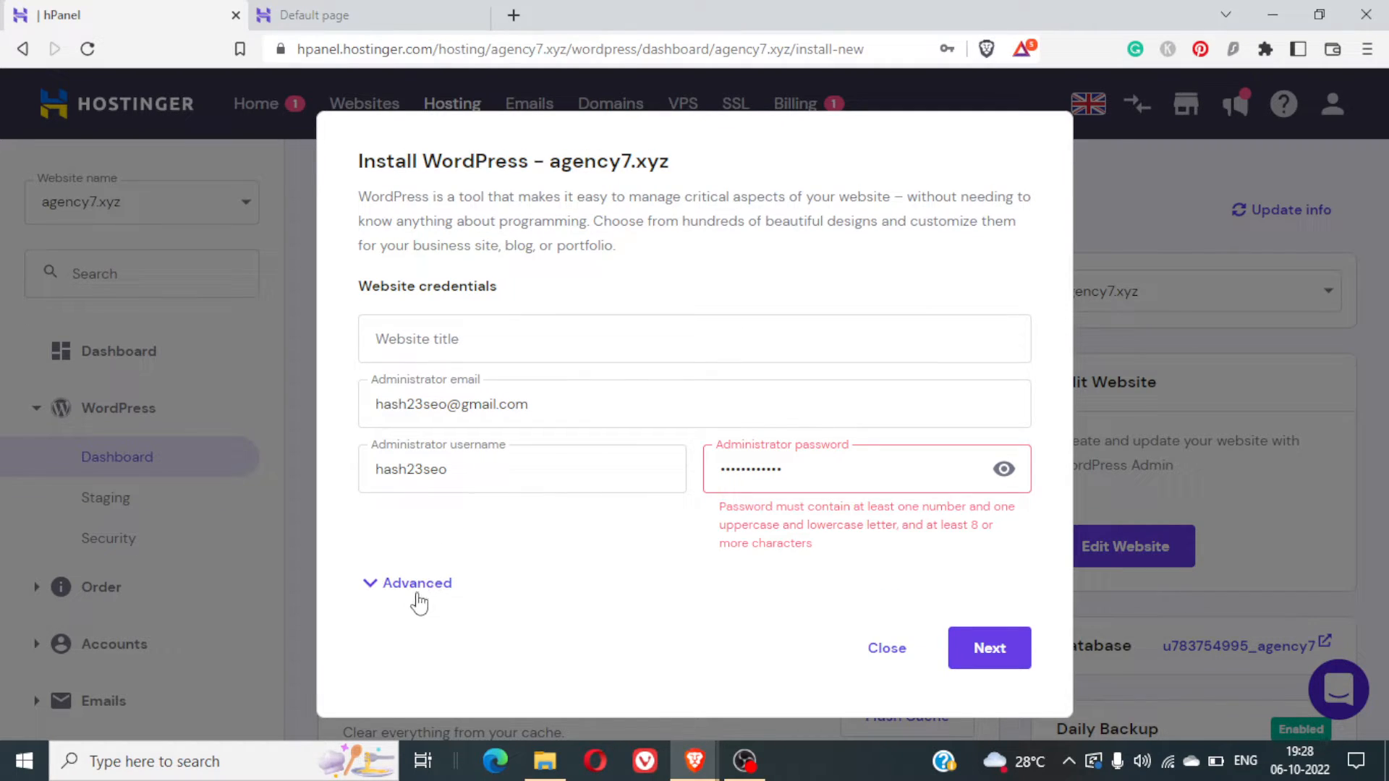
{"action": "left_click", "coordinate": [418, 594]}
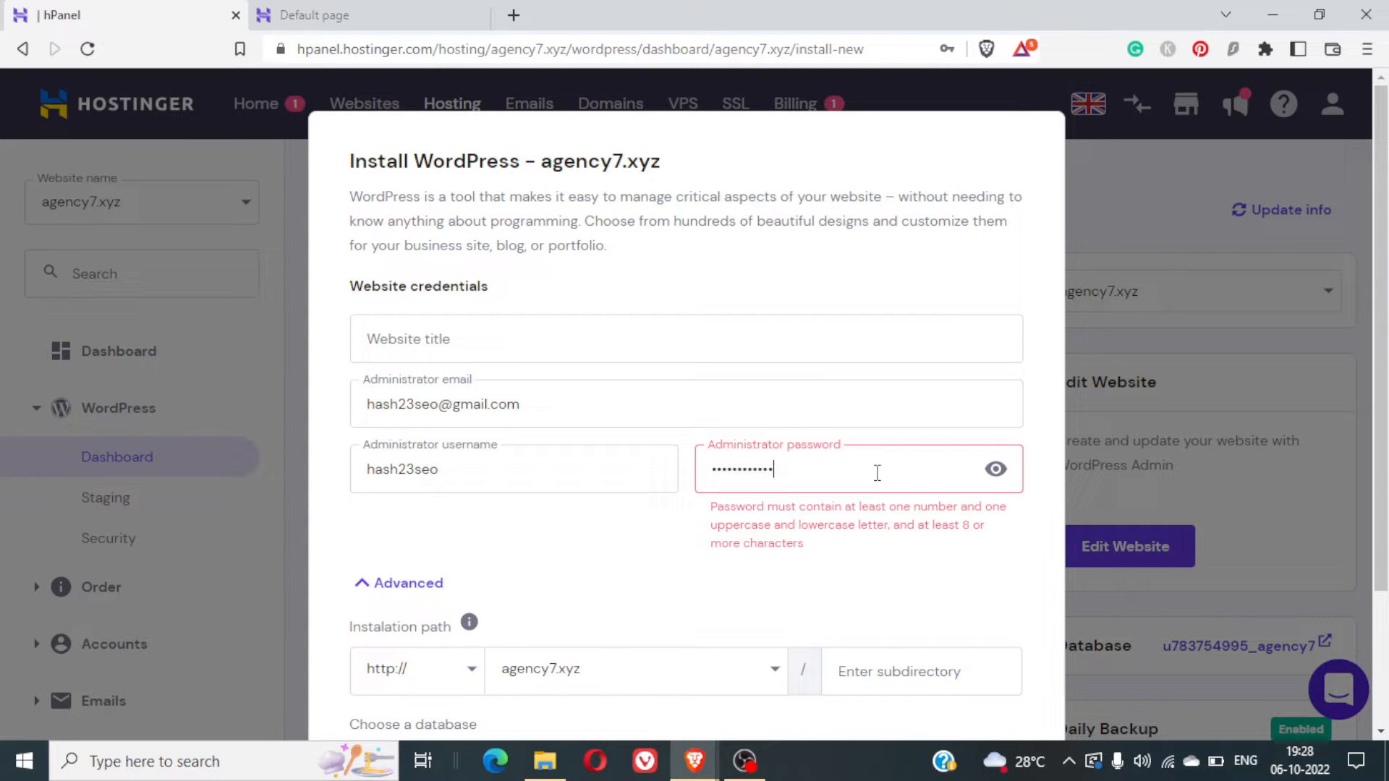
{"action": "type", "text": "123"}
{"action": "scroll", "coordinate": [554, 572], "scroll_direction": "down", "scroll_amount": 3}
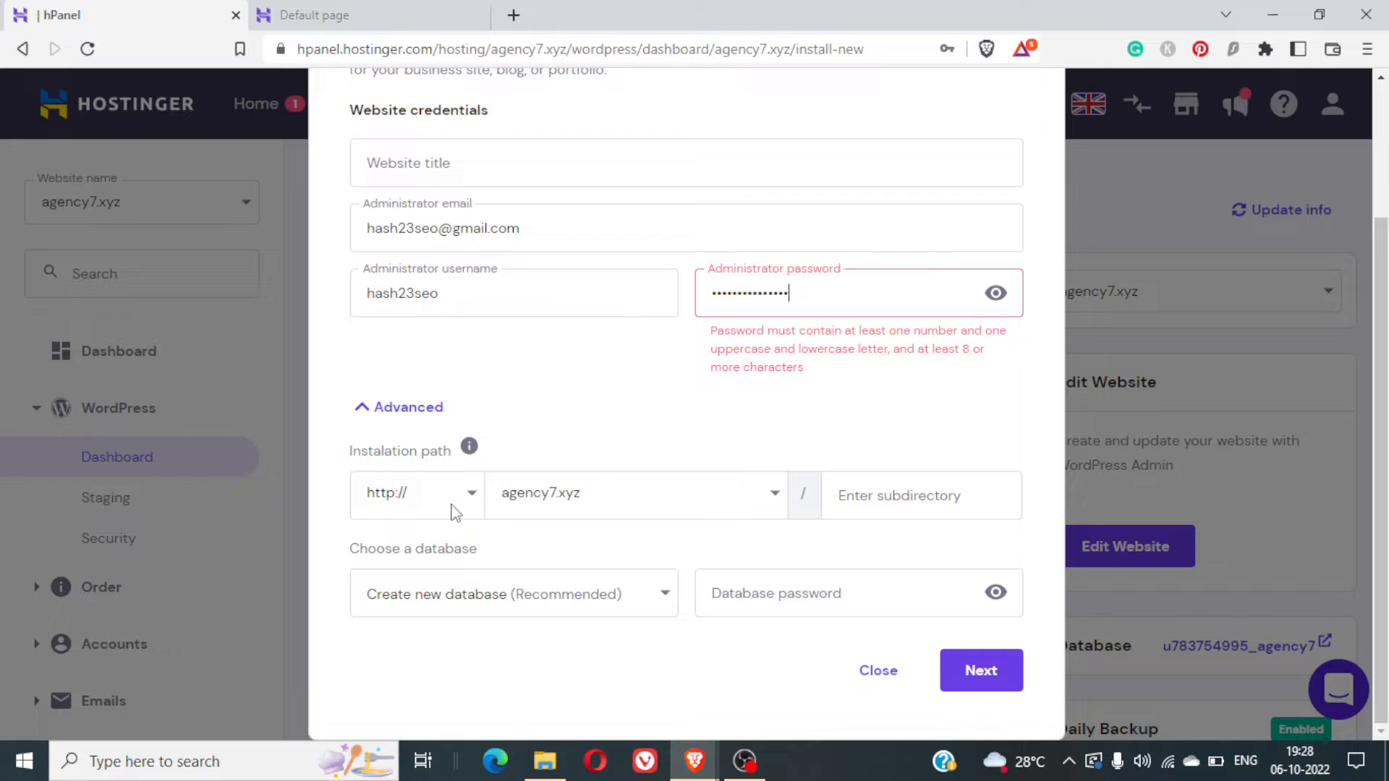
{"action": "left_click", "coordinate": [454, 506]}
{"action": "left_click", "coordinate": [454, 507]}
{"action": "left_click", "coordinate": [548, 493]}
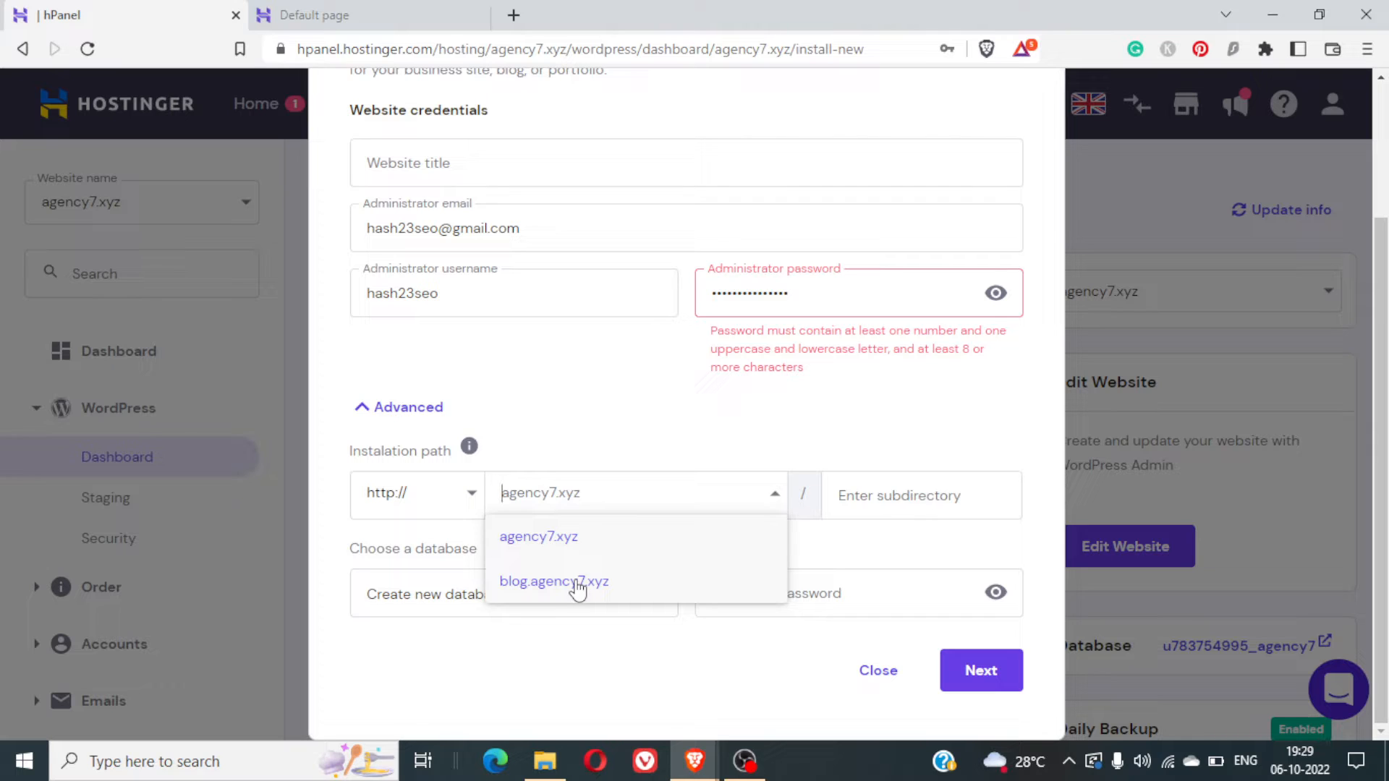
{"action": "left_click", "coordinate": [578, 584]}
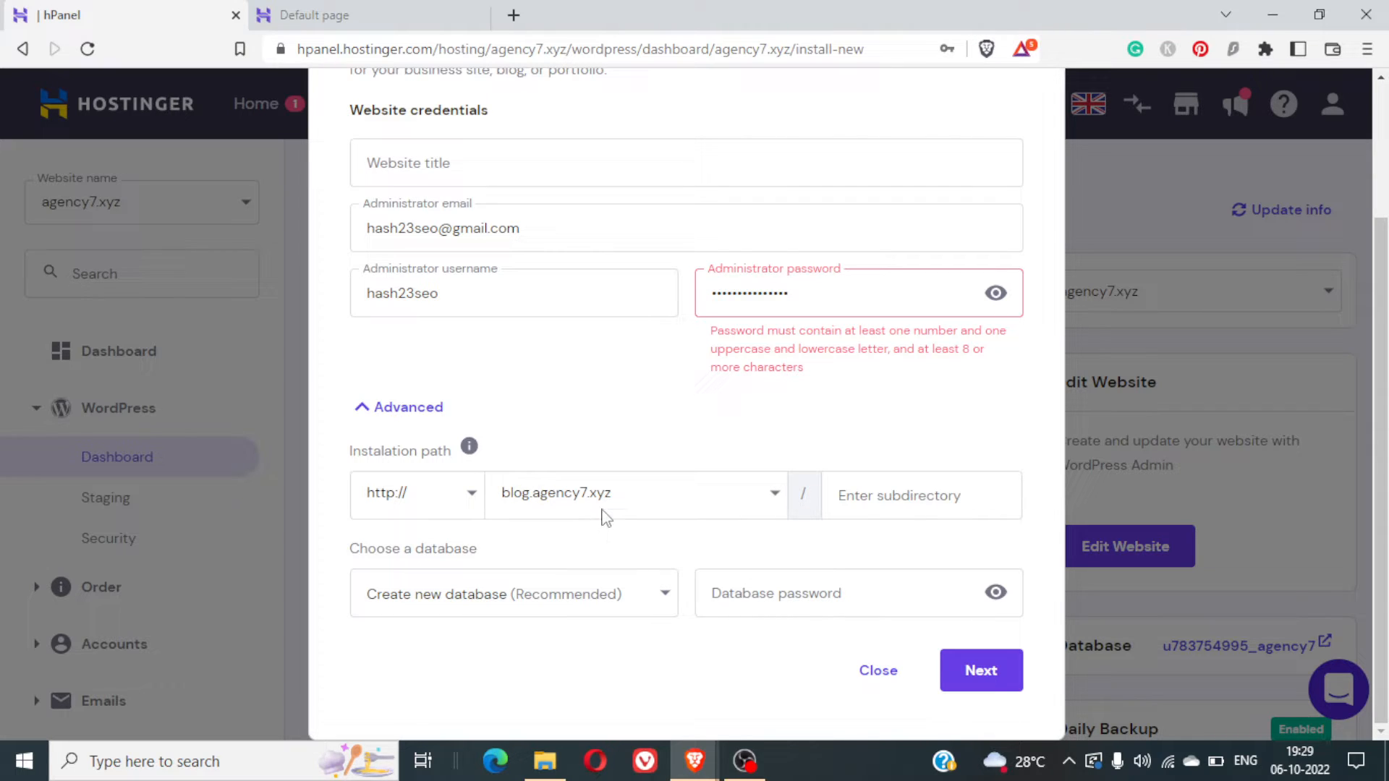
- Review the installation path and database fields, then try Next, which flags the missing website title
{"action": "left_click", "coordinate": [359, 407]}
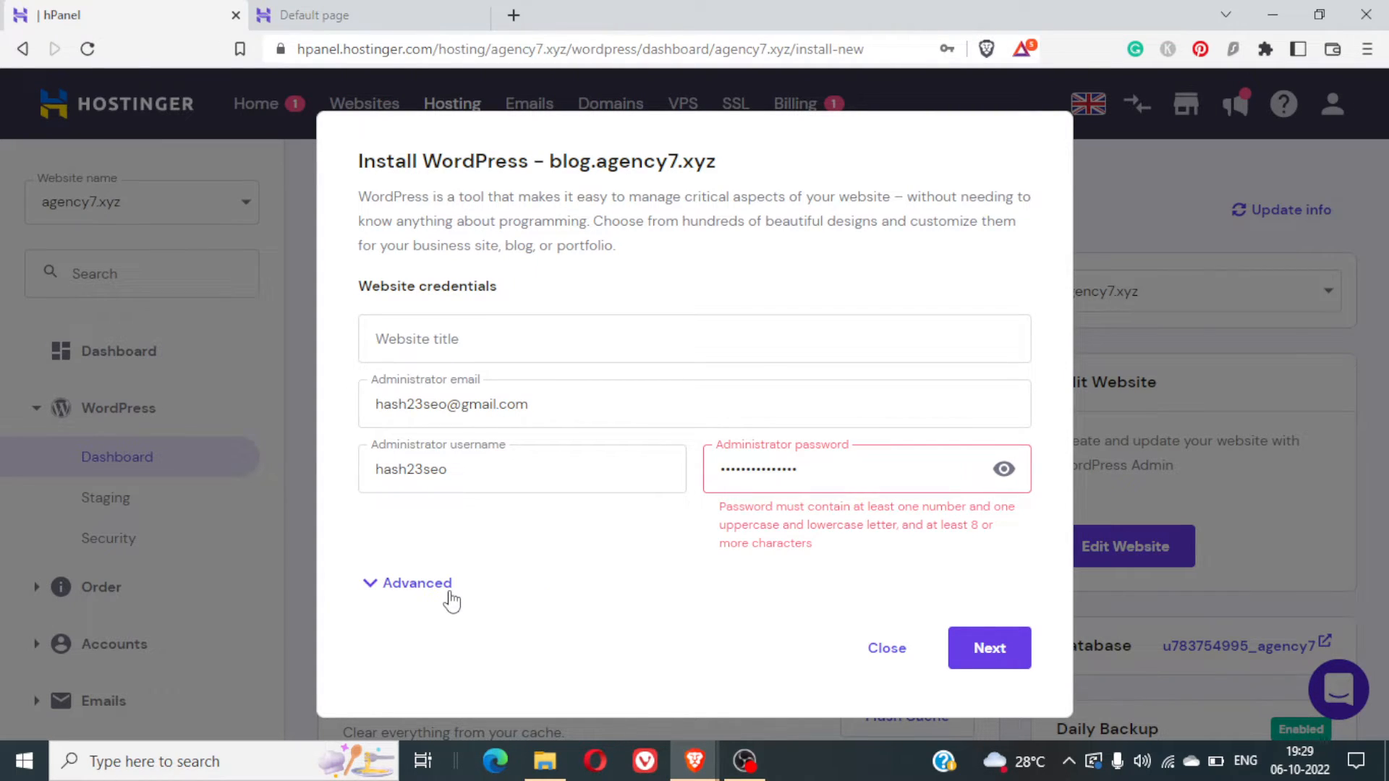
{"action": "left_click", "coordinate": [450, 592]}
{"action": "scroll", "coordinate": [579, 598], "scroll_direction": "down", "scroll_amount": 3}
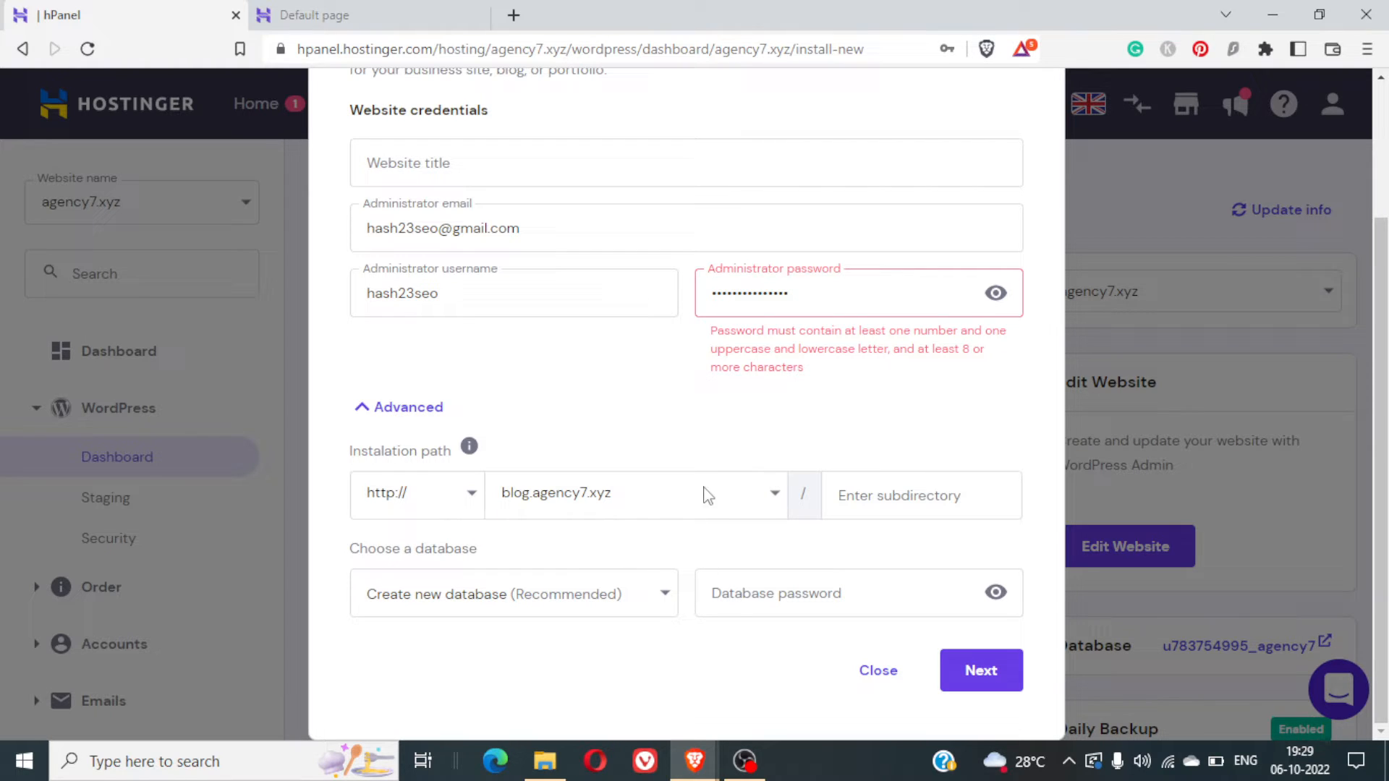
{"action": "scroll", "coordinate": [705, 495], "scroll_direction": "up", "scroll_amount": 3}
{"action": "scroll", "coordinate": [705, 495], "scroll_direction": "down", "scroll_amount": 3}
{"action": "scroll", "coordinate": [706, 495], "scroll_direction": "up", "scroll_amount": 3}
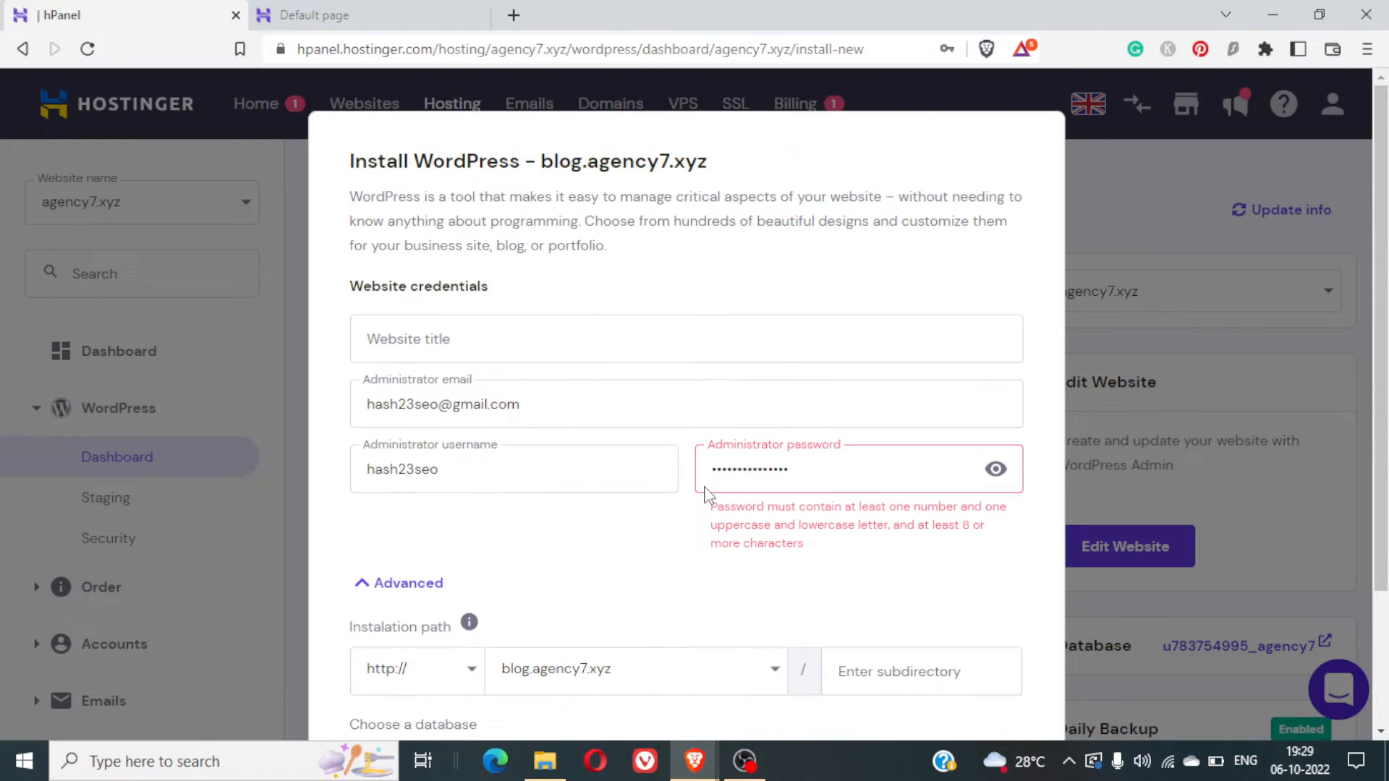
{"action": "scroll", "coordinate": [705, 492], "scroll_direction": "down", "scroll_amount": 3}
{"action": "left_click", "coordinate": [992, 678]}
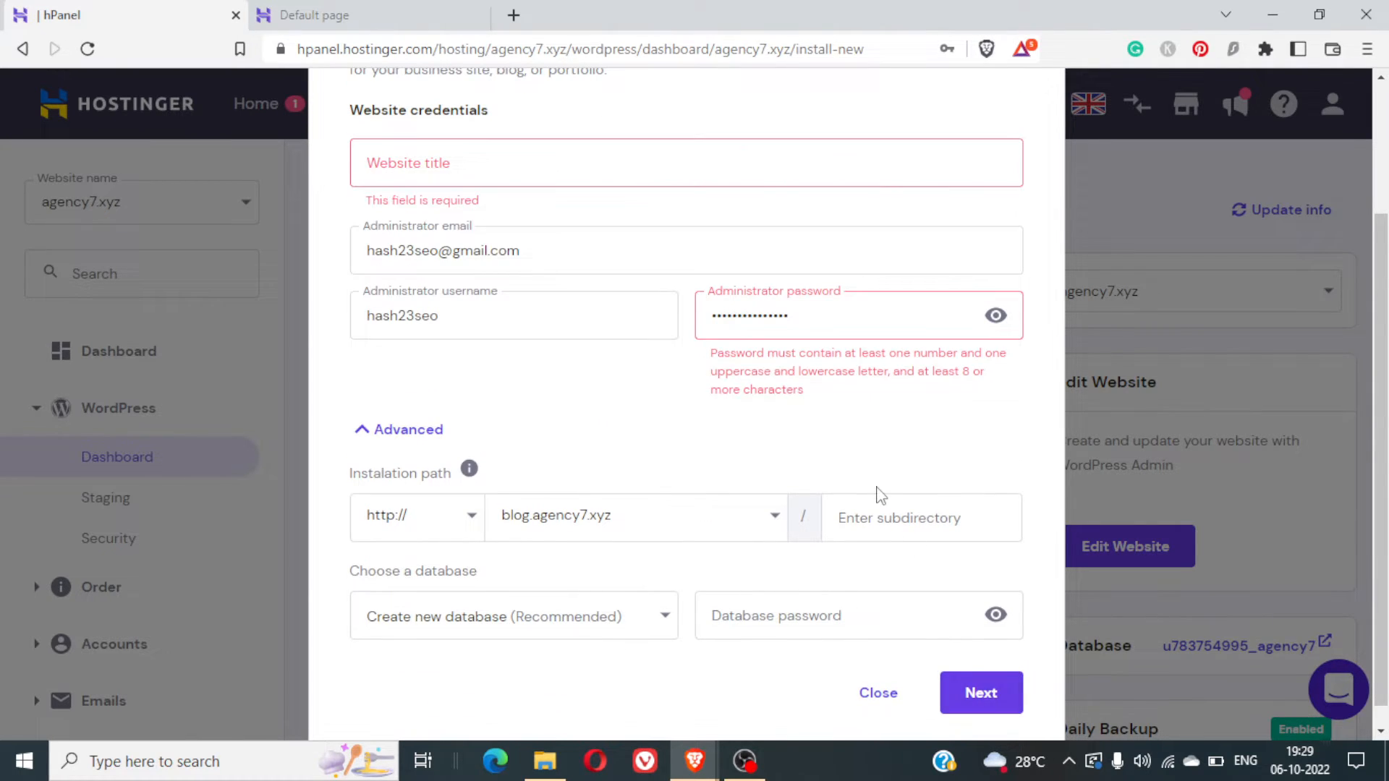
- Title the site 'Blog Agency7' and replace the administrator password with a compliant one
{"action": "left_click", "coordinate": [504, 178]}
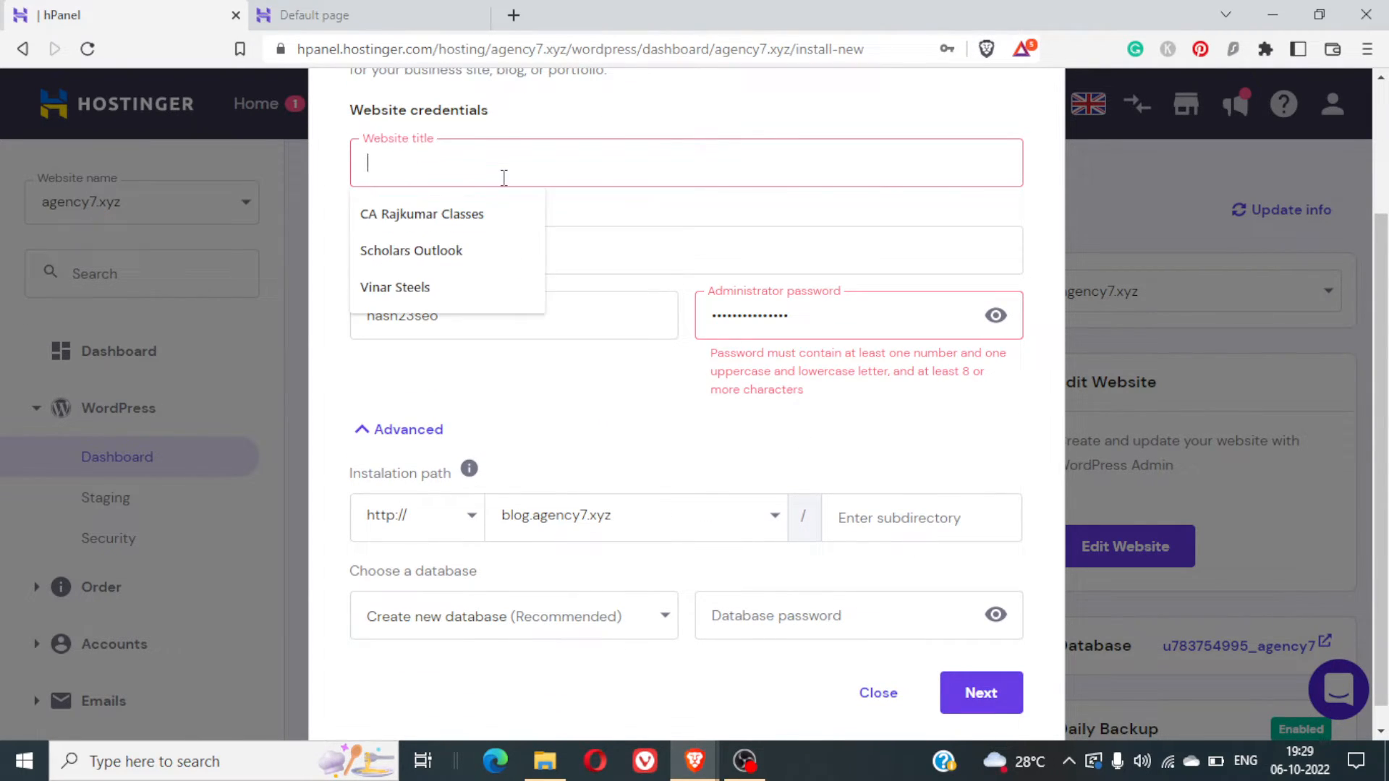
{"action": "type", "text": "Blog A"}
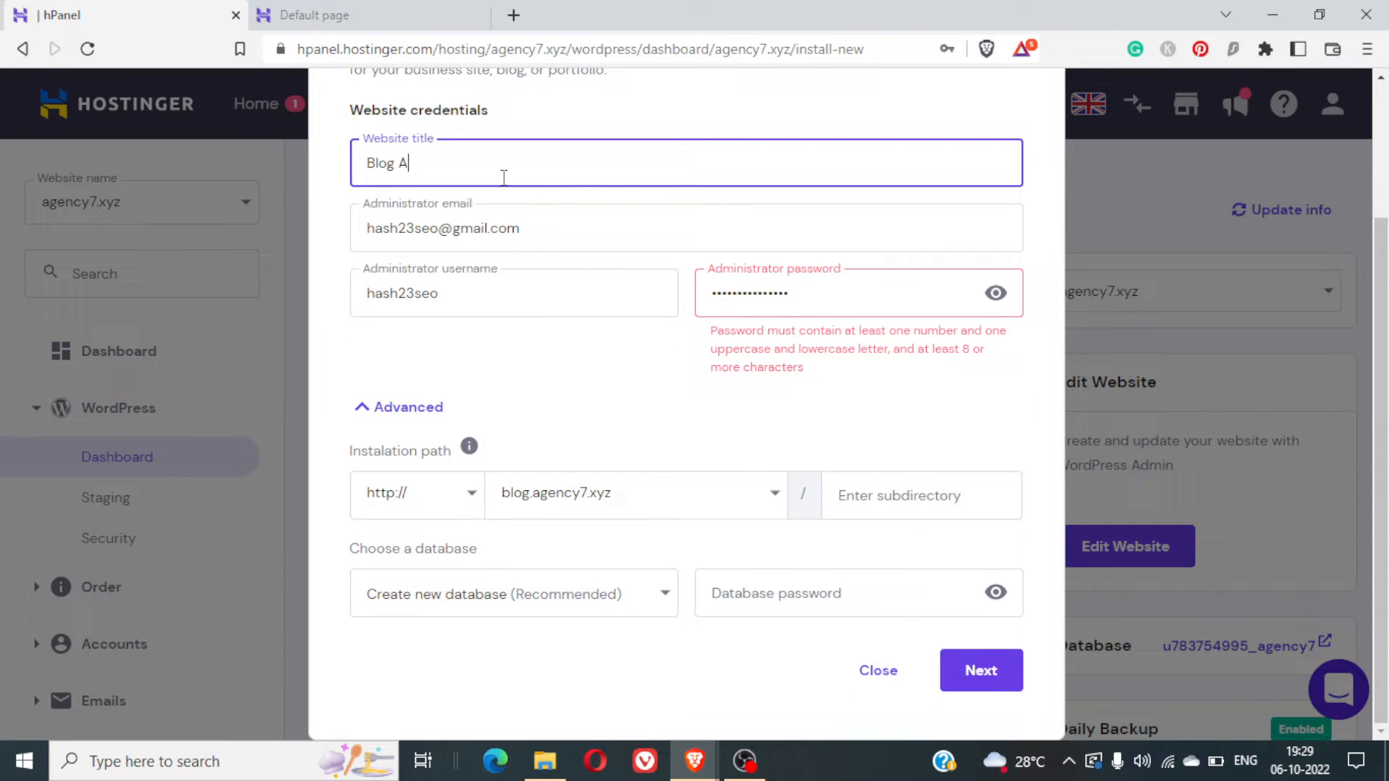
{"action": "type", "text": "gency7."}
{"action": "key", "text": "BackSpace"}
{"action": "left_click", "coordinate": [921, 499]}
{"action": "left_click", "coordinate": [984, 672]}
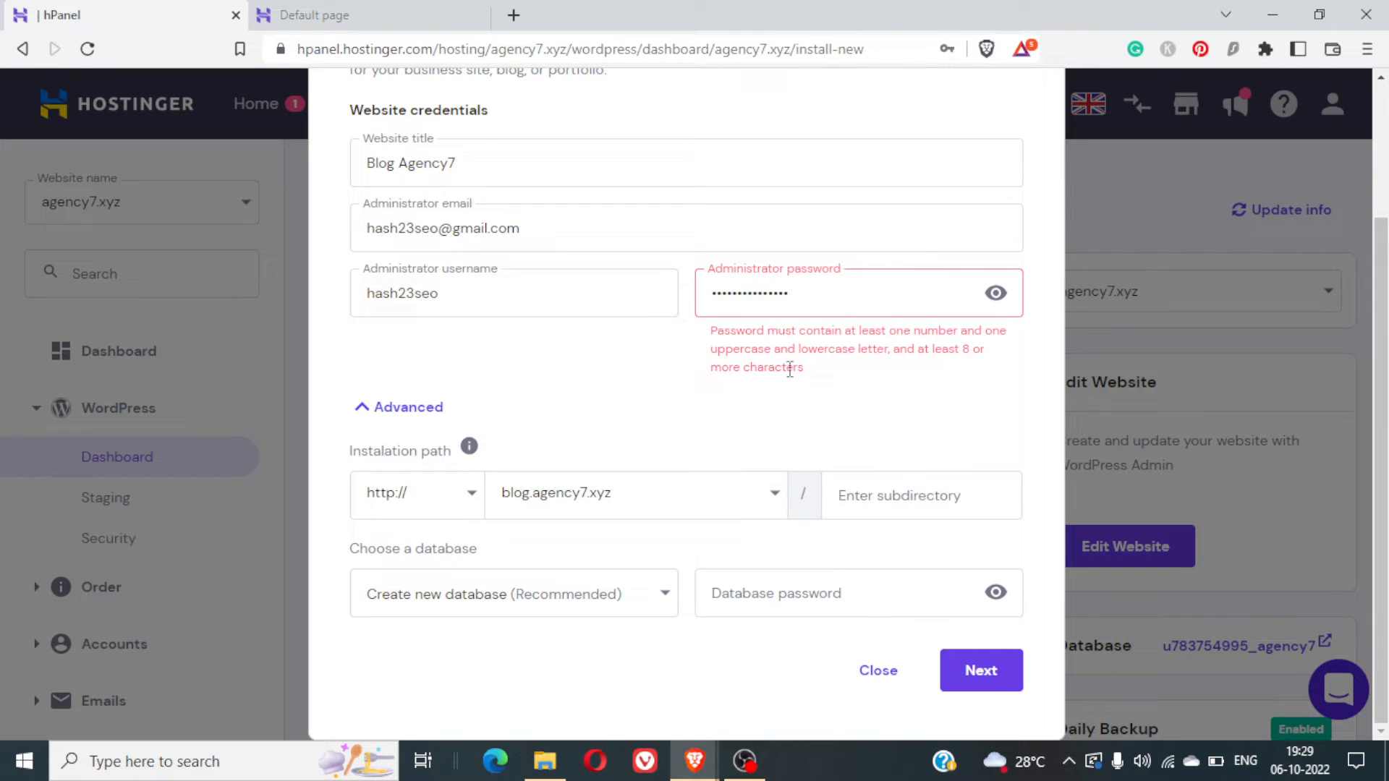
{"action": "double_click", "coordinate": [852, 288]}
{"action": "type", "text": "•••••••••"}
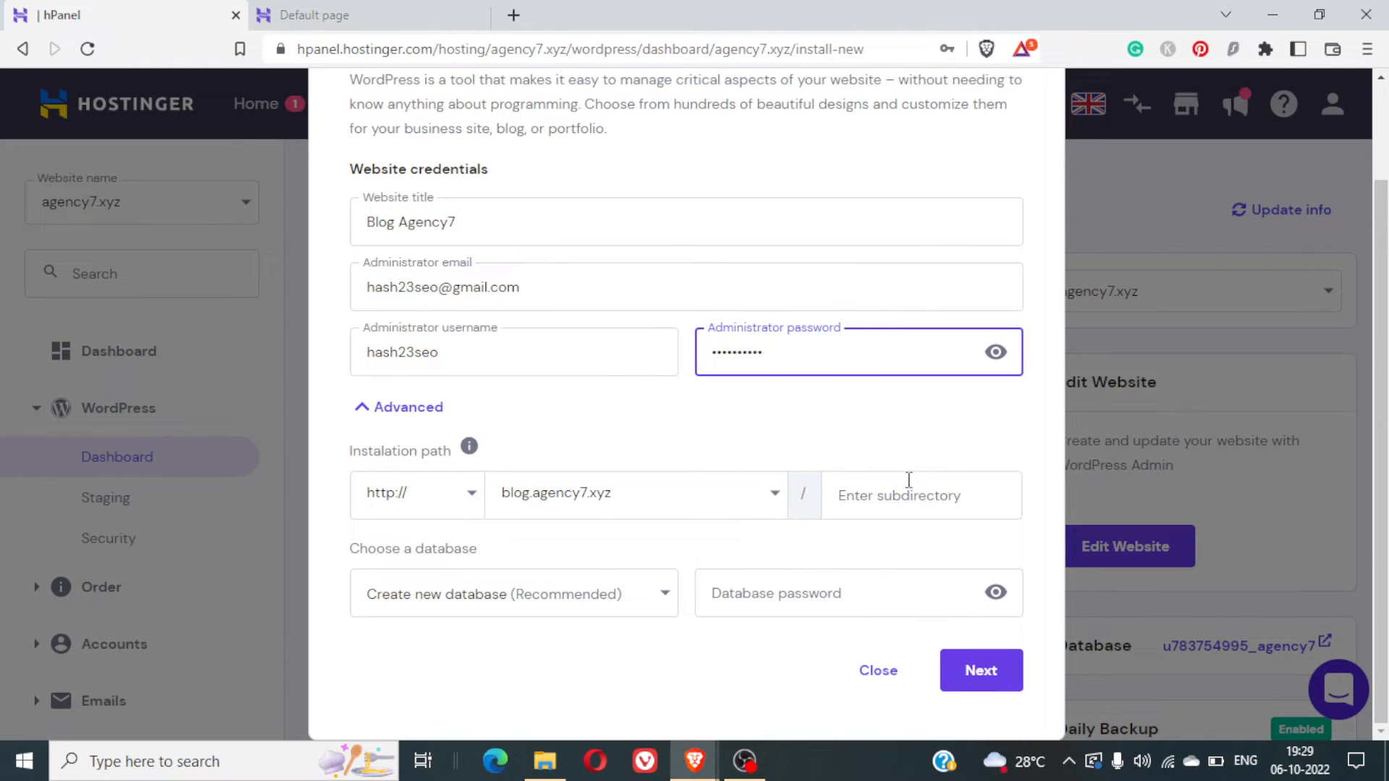
- Keep WordPress 6.0.2, English and minor-version-only updates, and run the installation
{"action": "left_click", "coordinate": [984, 687]}
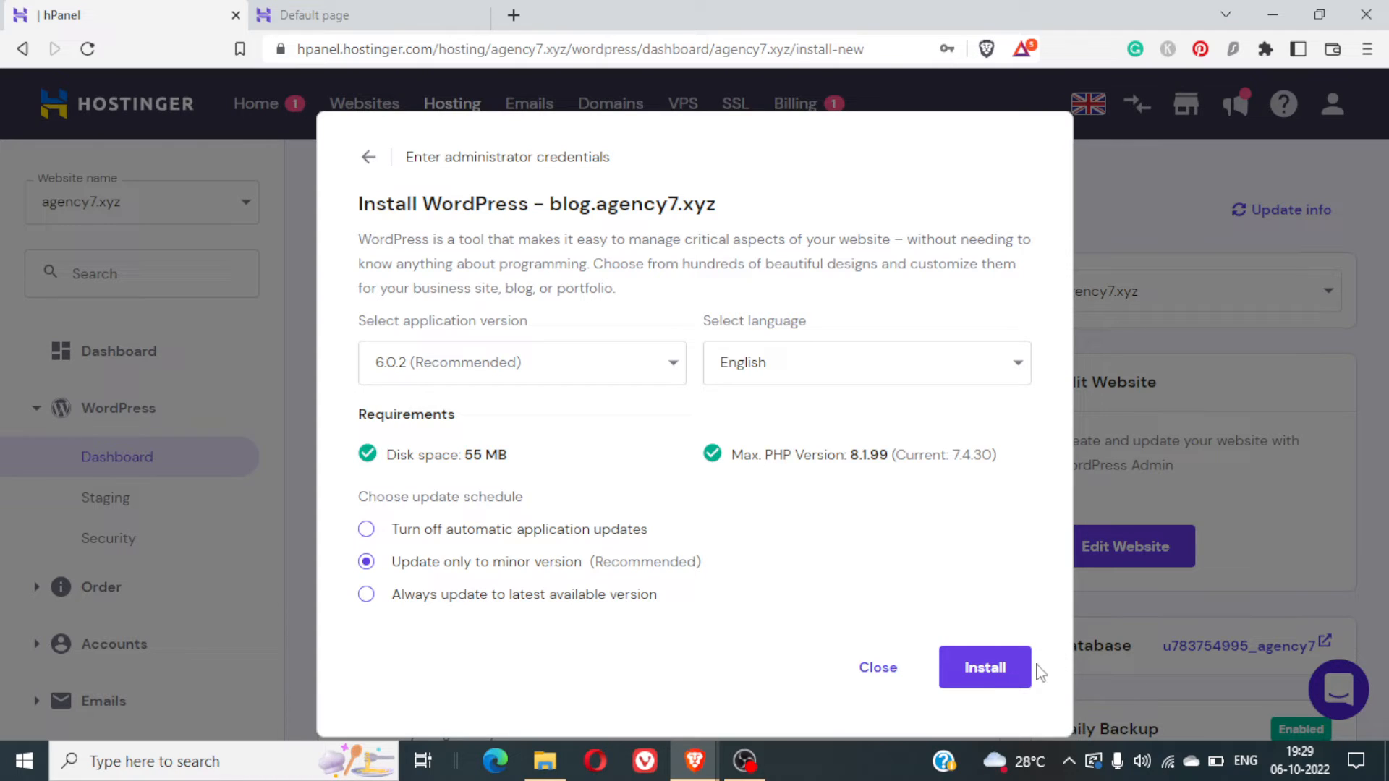
{"action": "left_click", "coordinate": [997, 674]}
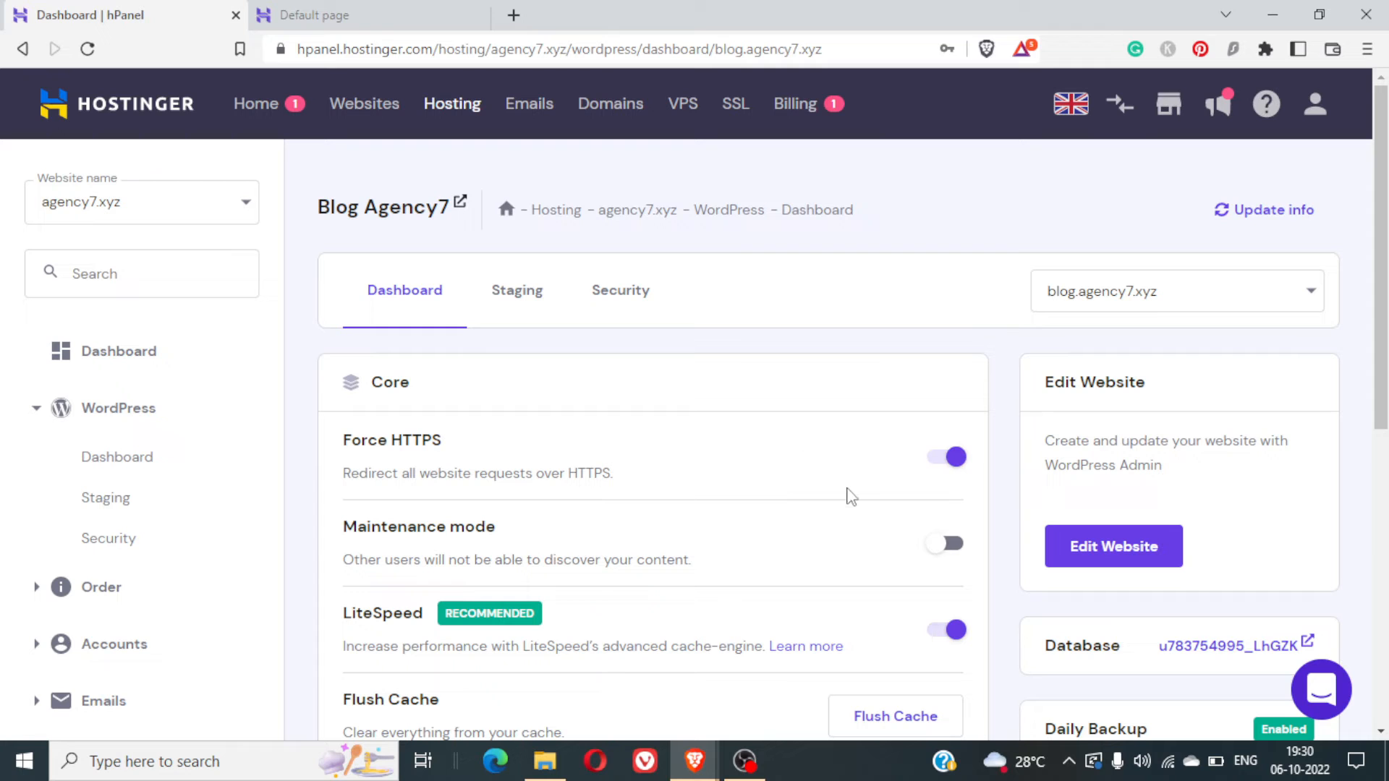
- Look over the Blog Agency7 dashboard, then switch to the blog.agency7.xyz placeholder tab
{"action": "scroll", "coordinate": [847, 492], "scroll_direction": "down", "scroll_amount": 3}
{"action": "scroll", "coordinate": [850, 496], "scroll_direction": "down", "scroll_amount": 5}
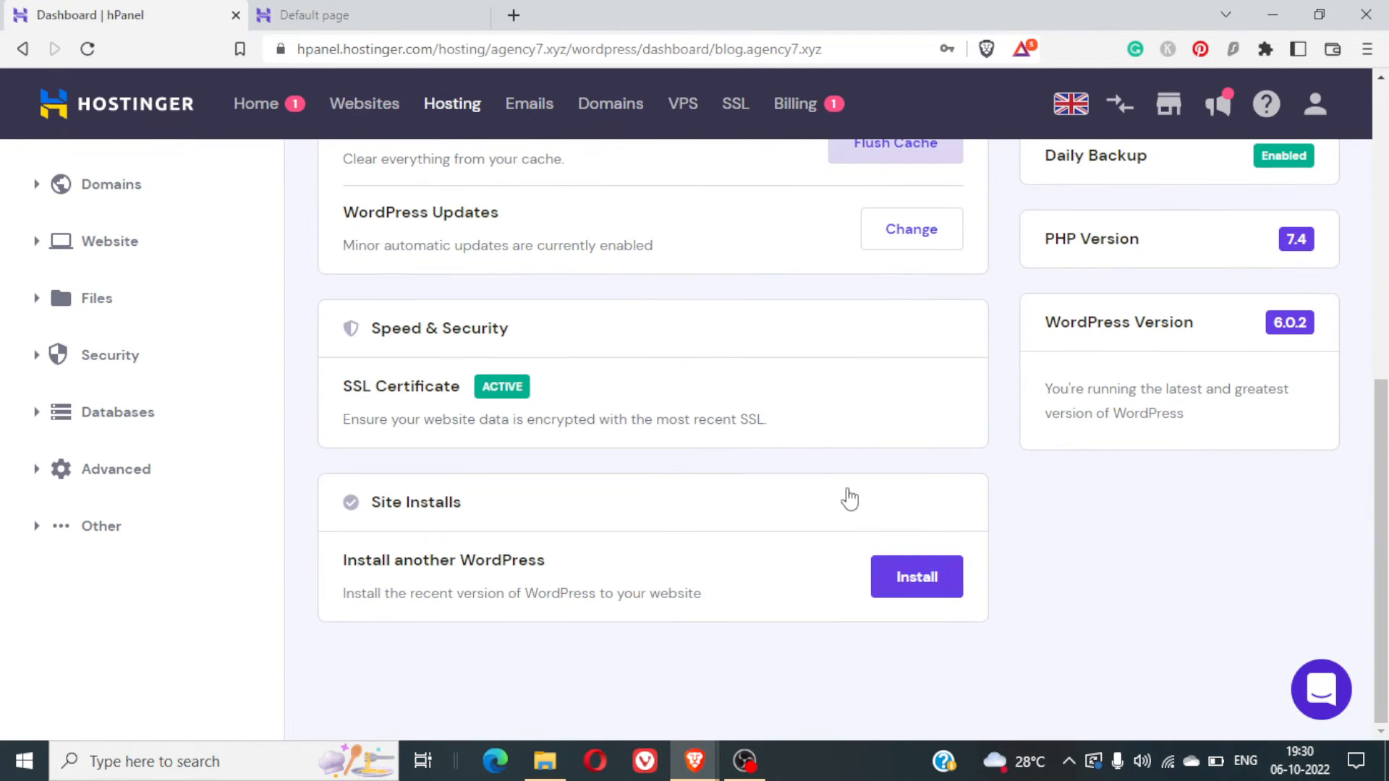
{"action": "scroll", "coordinate": [736, 379], "scroll_direction": "up", "scroll_amount": 5}
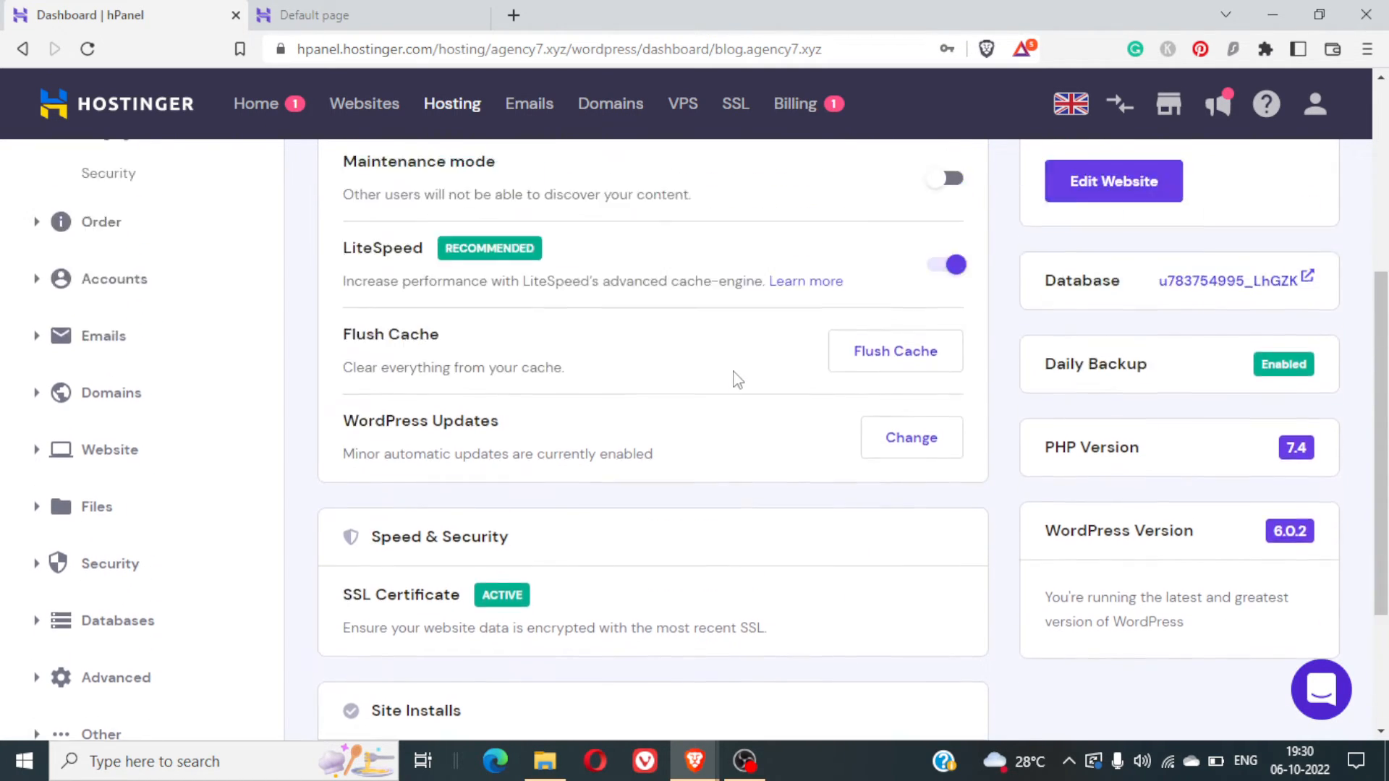
{"action": "scroll", "coordinate": [735, 379], "scroll_direction": "up", "scroll_amount": 3}
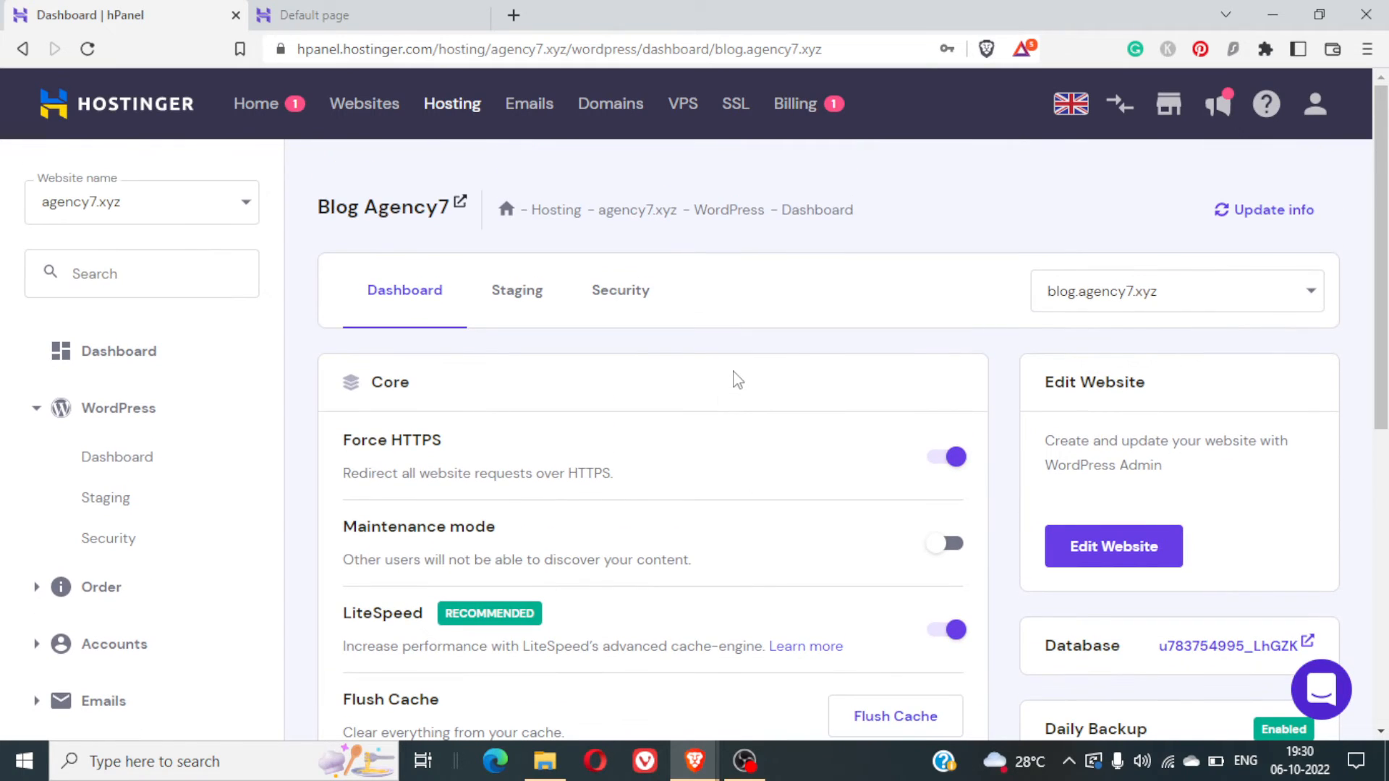
{"action": "left_click", "coordinate": [362, 15]}
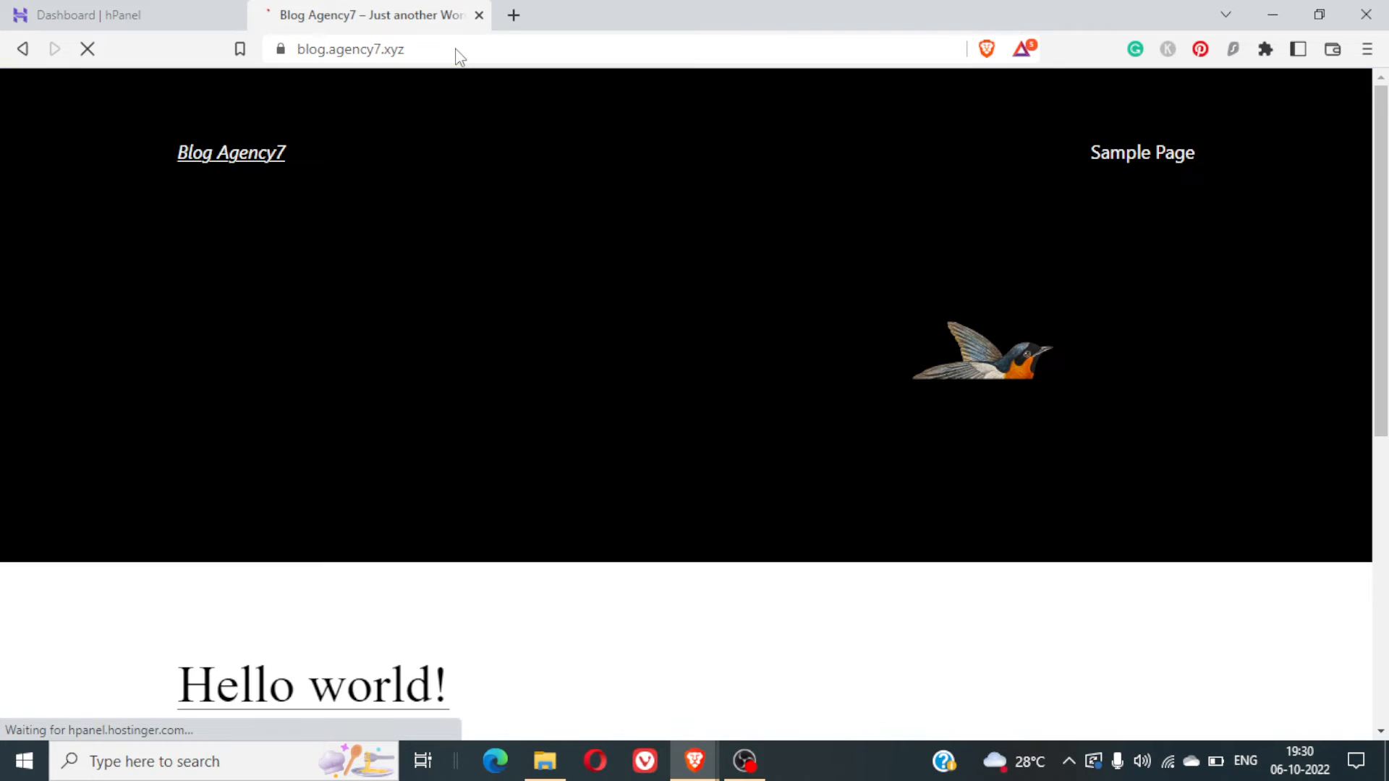
- Check blog.agency7.xyz's connection security info and scroll through the 'Hello world!' post
{"action": "left_click", "coordinate": [276, 58]}
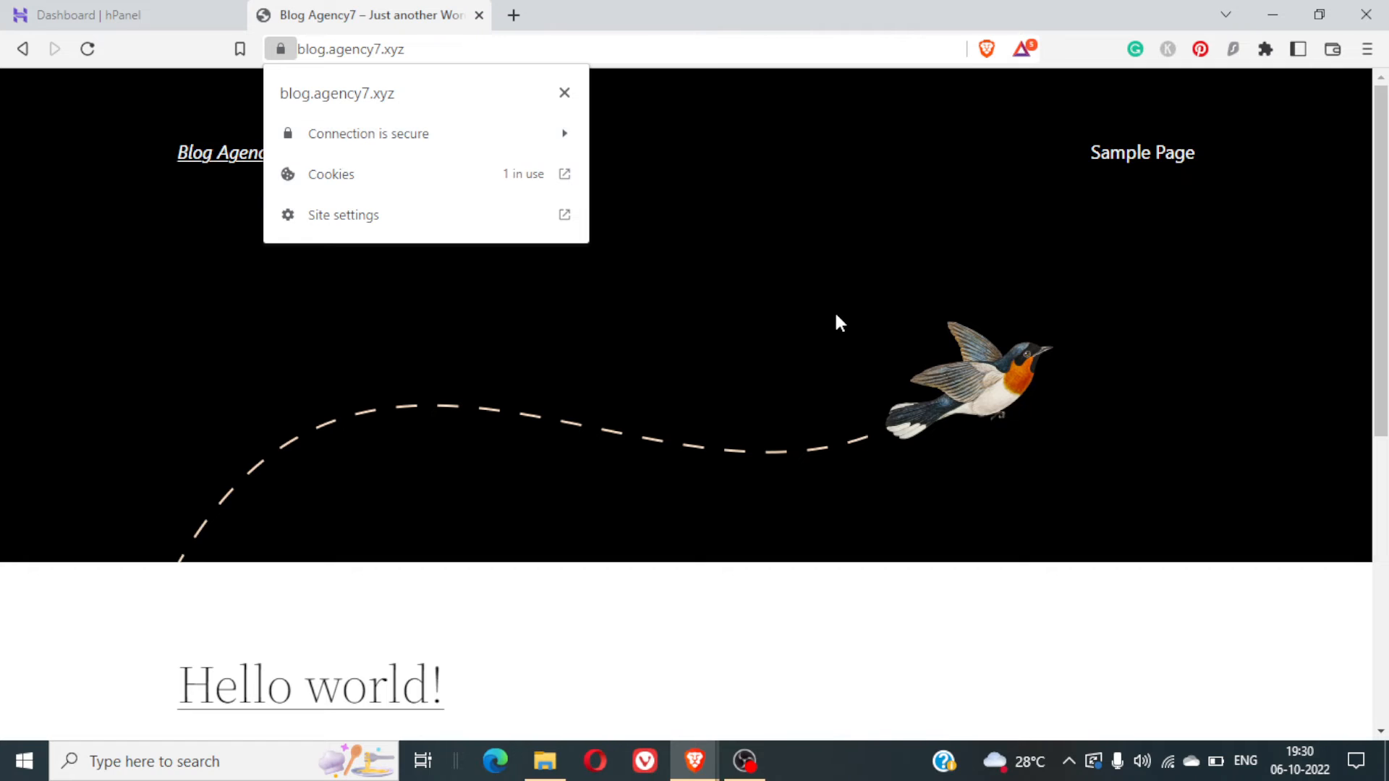
{"action": "left_click", "coordinate": [837, 316]}
{"action": "scroll", "coordinate": [837, 317], "scroll_direction": "down", "scroll_amount": 1}
{"action": "scroll", "coordinate": [836, 316], "scroll_direction": "down", "scroll_amount": 6}
{"action": "scroll", "coordinate": [835, 316], "scroll_direction": "up", "scroll_amount": 7}
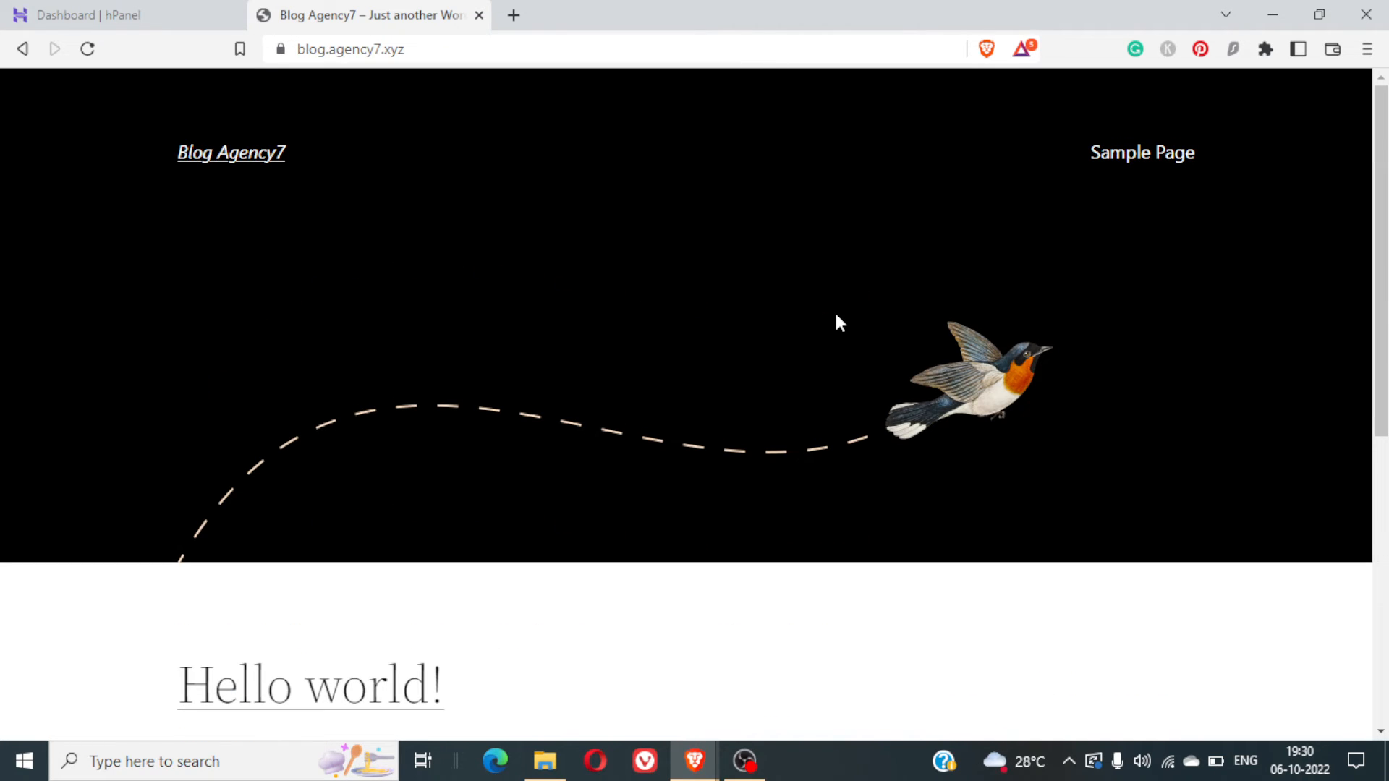
- Load blog.agency7.xyz/wp-admin to reach the WordPress login, then switch back to the hPanel dashboard tab
{"action": "left_click", "coordinate": [691, 42]}
{"action": "left_click", "coordinate": [691, 42]}
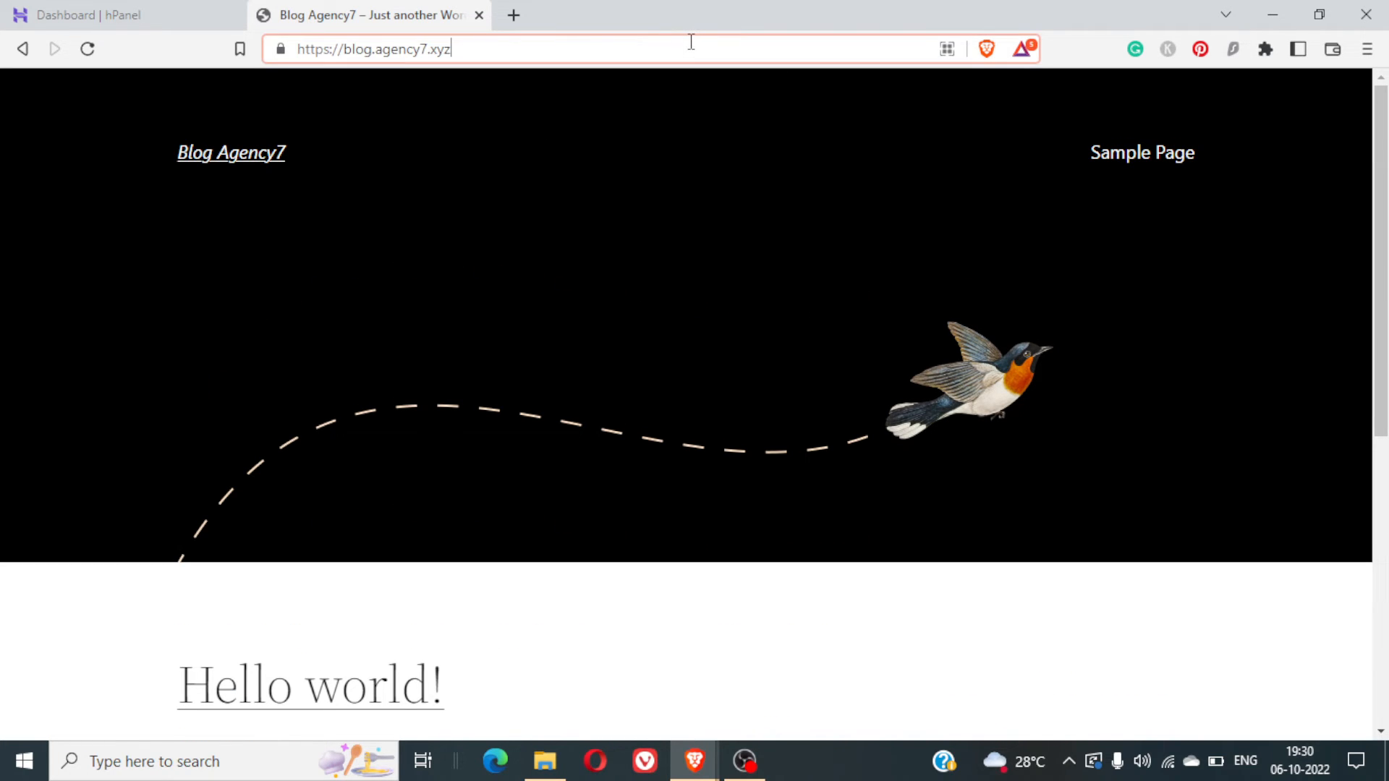
{"action": "type", "text": "/wp"}
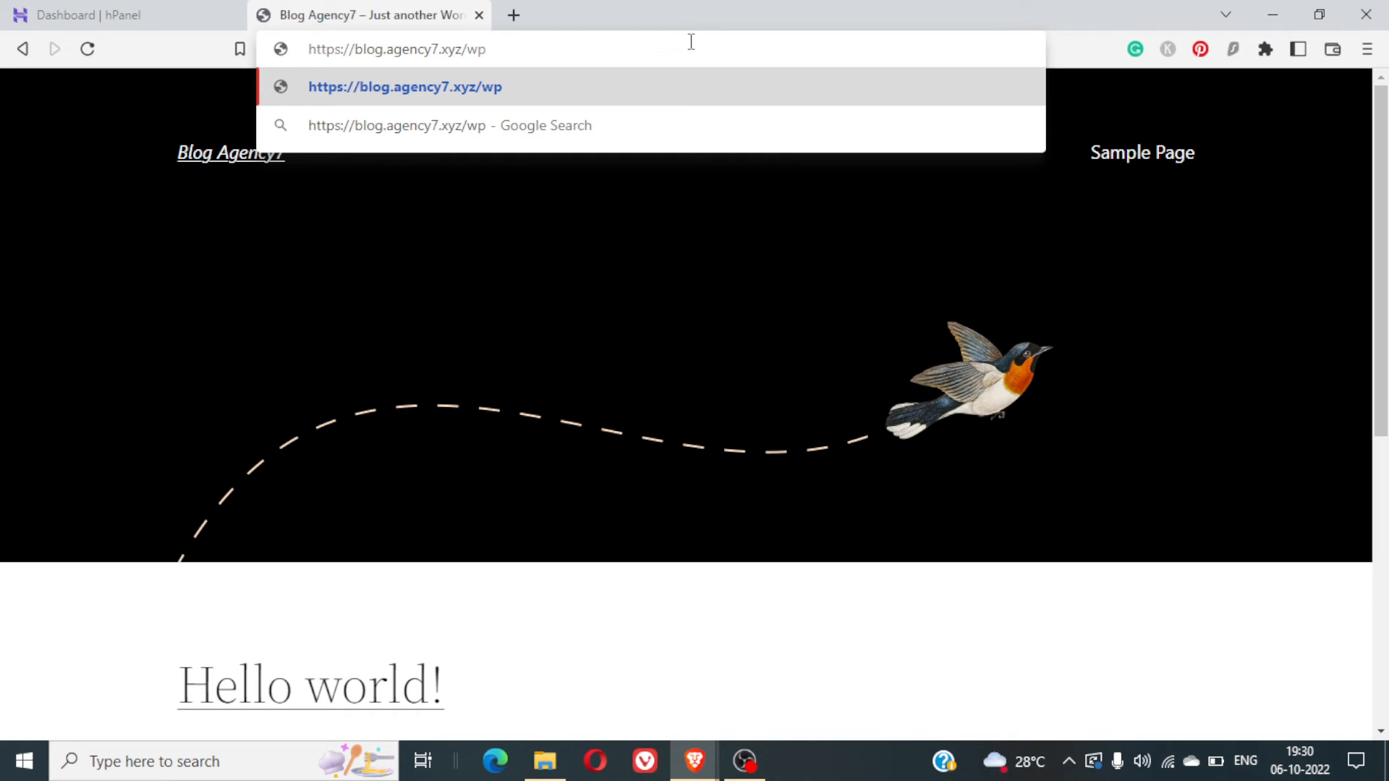
{"action": "type", "text": "-admin"}
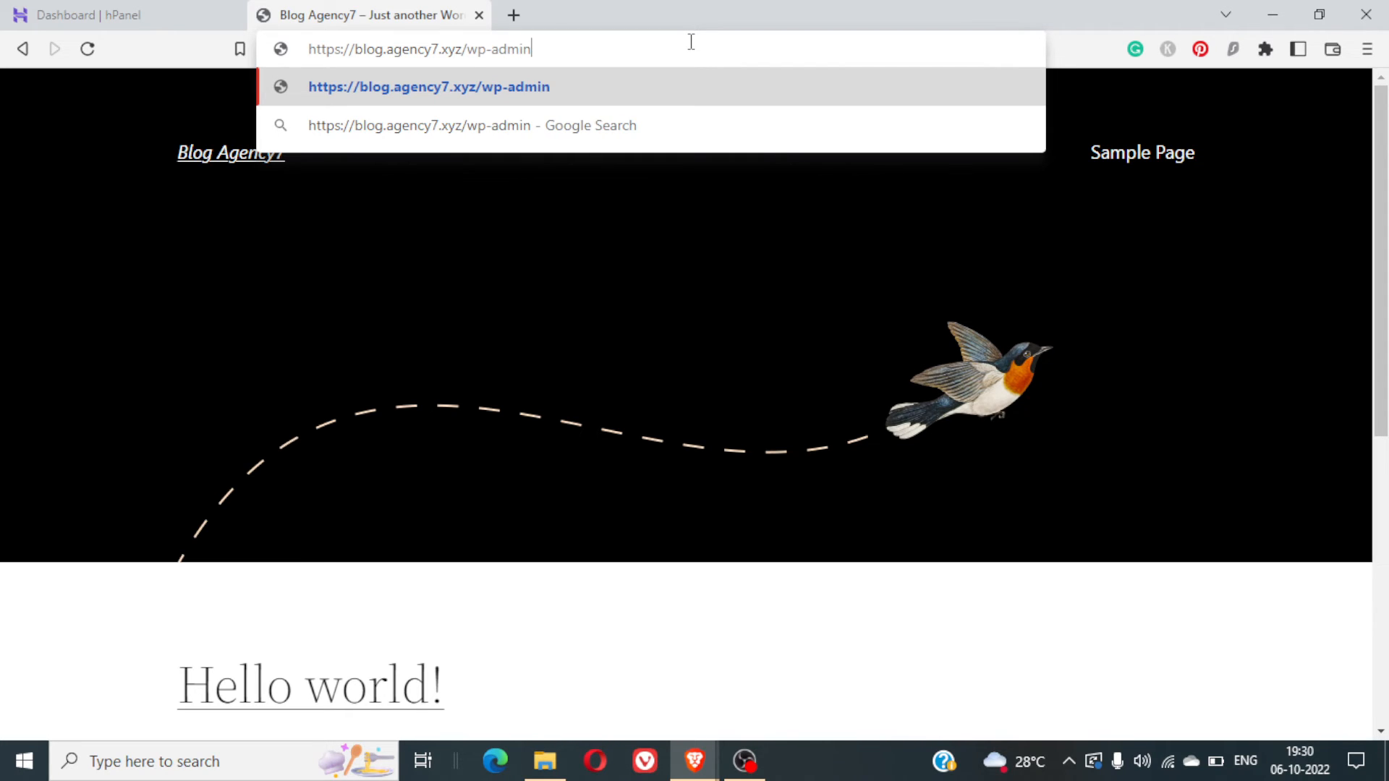
{"action": "key", "text": "Return"}
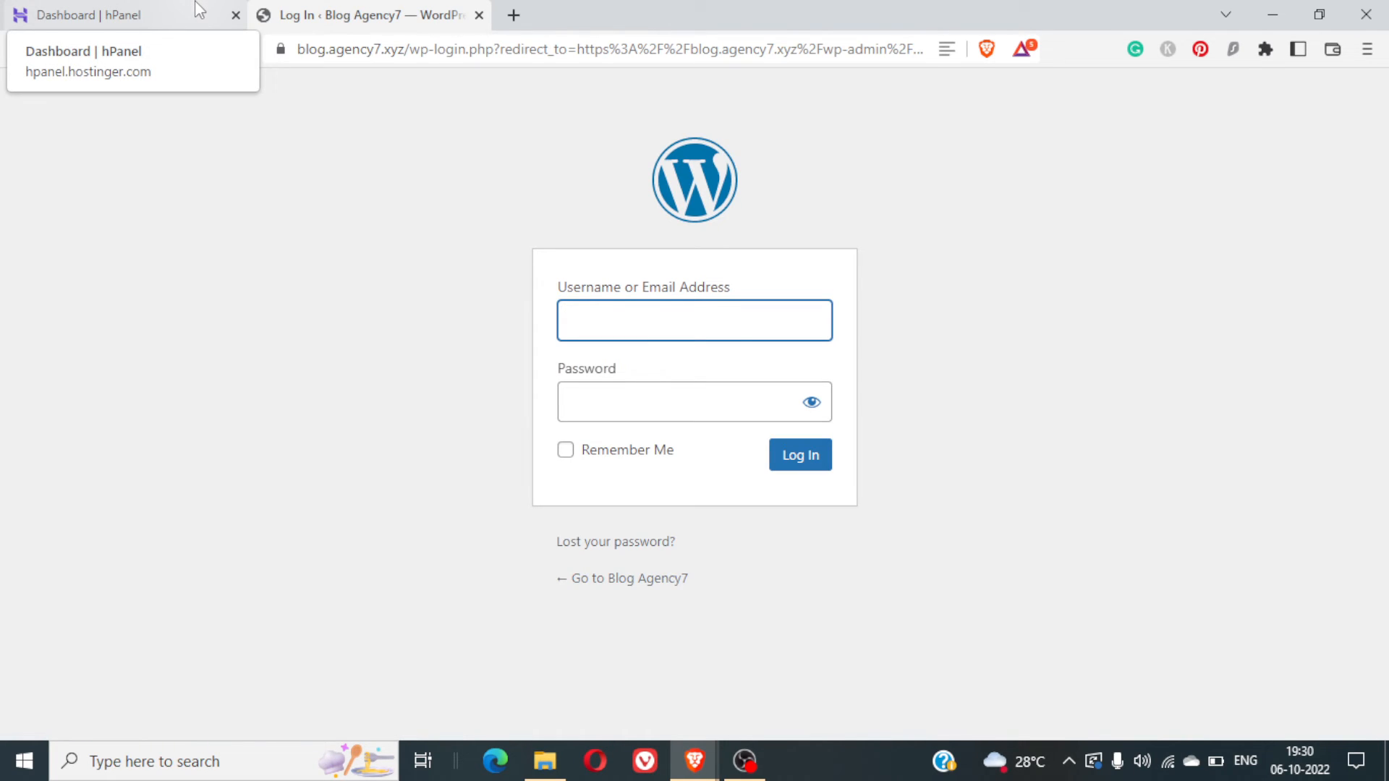
{"action": "left_click", "coordinate": [199, 9]}
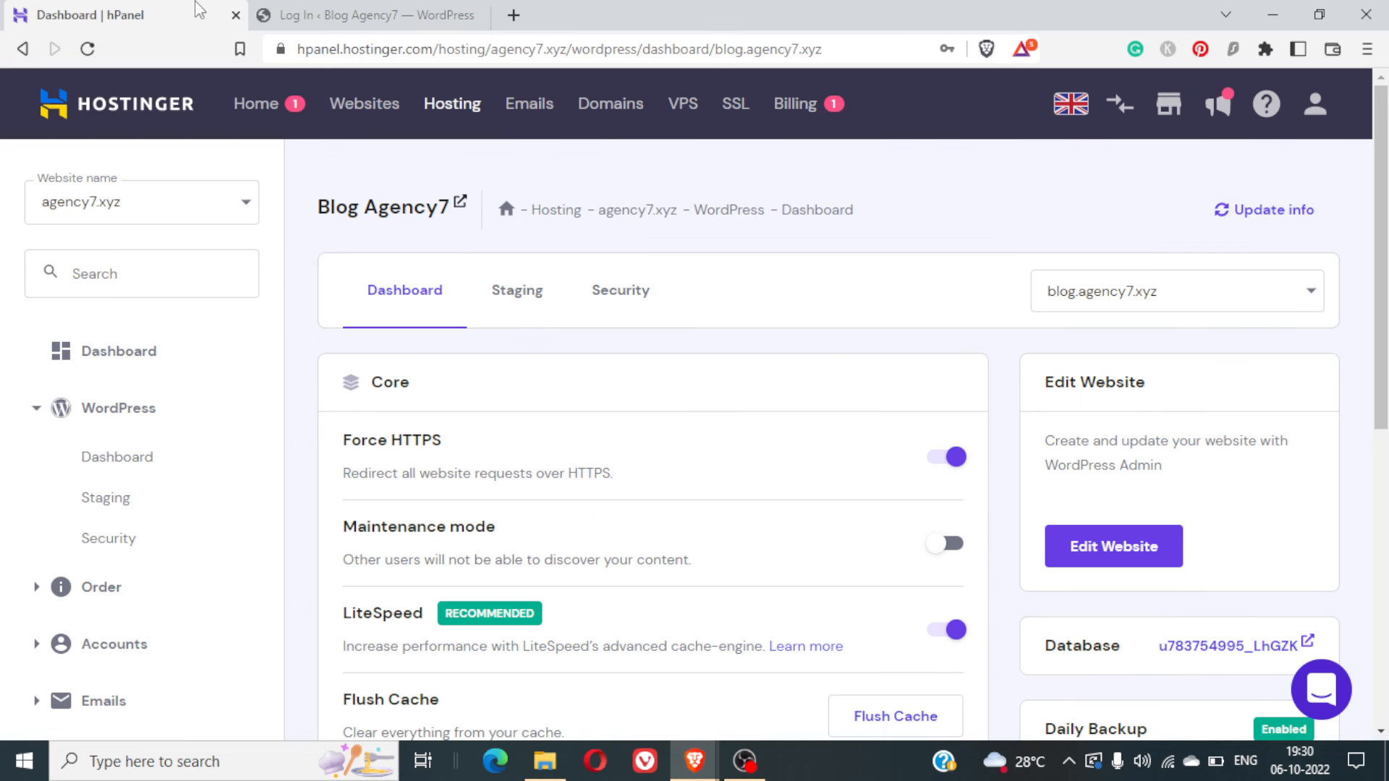
- From the WordPress login tab, open a fresh tab and load blog.myntra.com
{"action": "left_click", "coordinate": [432, 9]}
{"action": "left_click", "coordinate": [514, 15]}
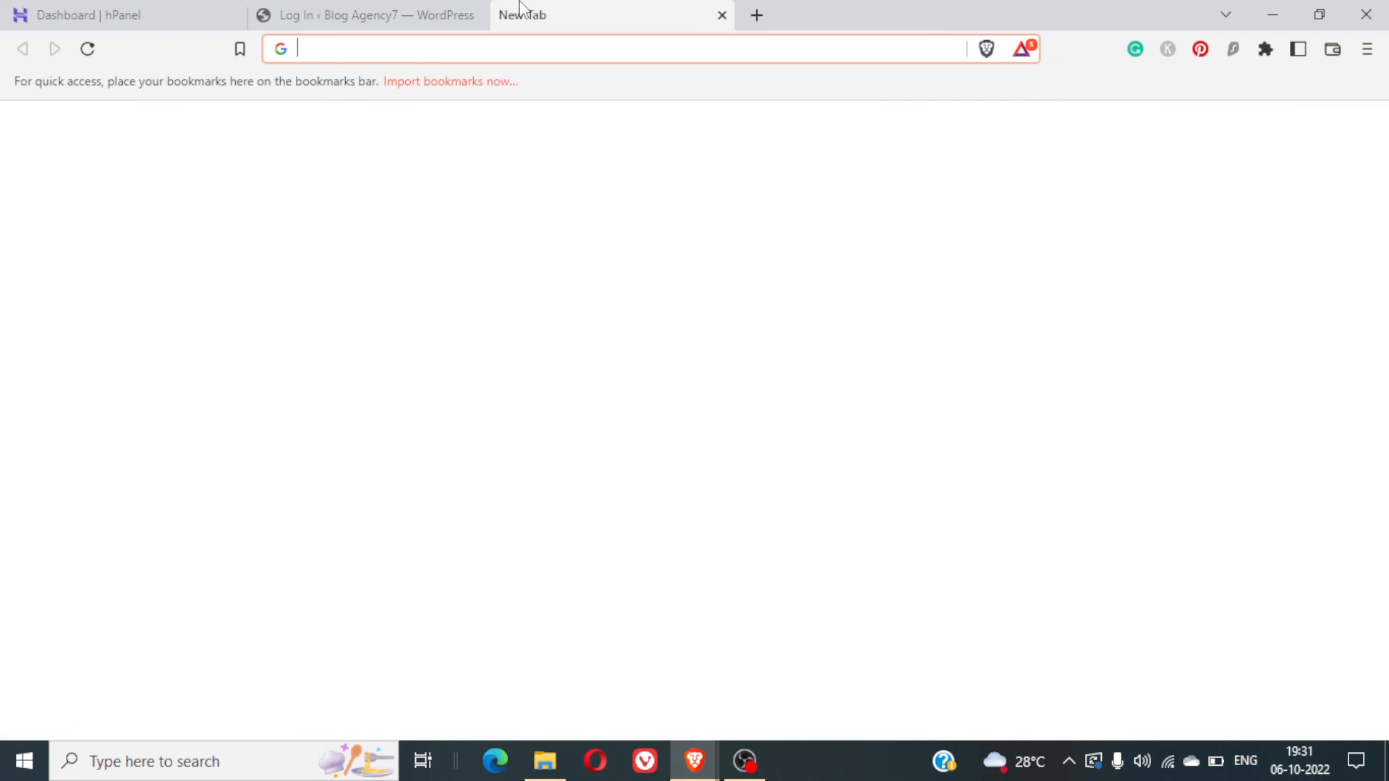
{"action": "type", "text": "myntra.com"}
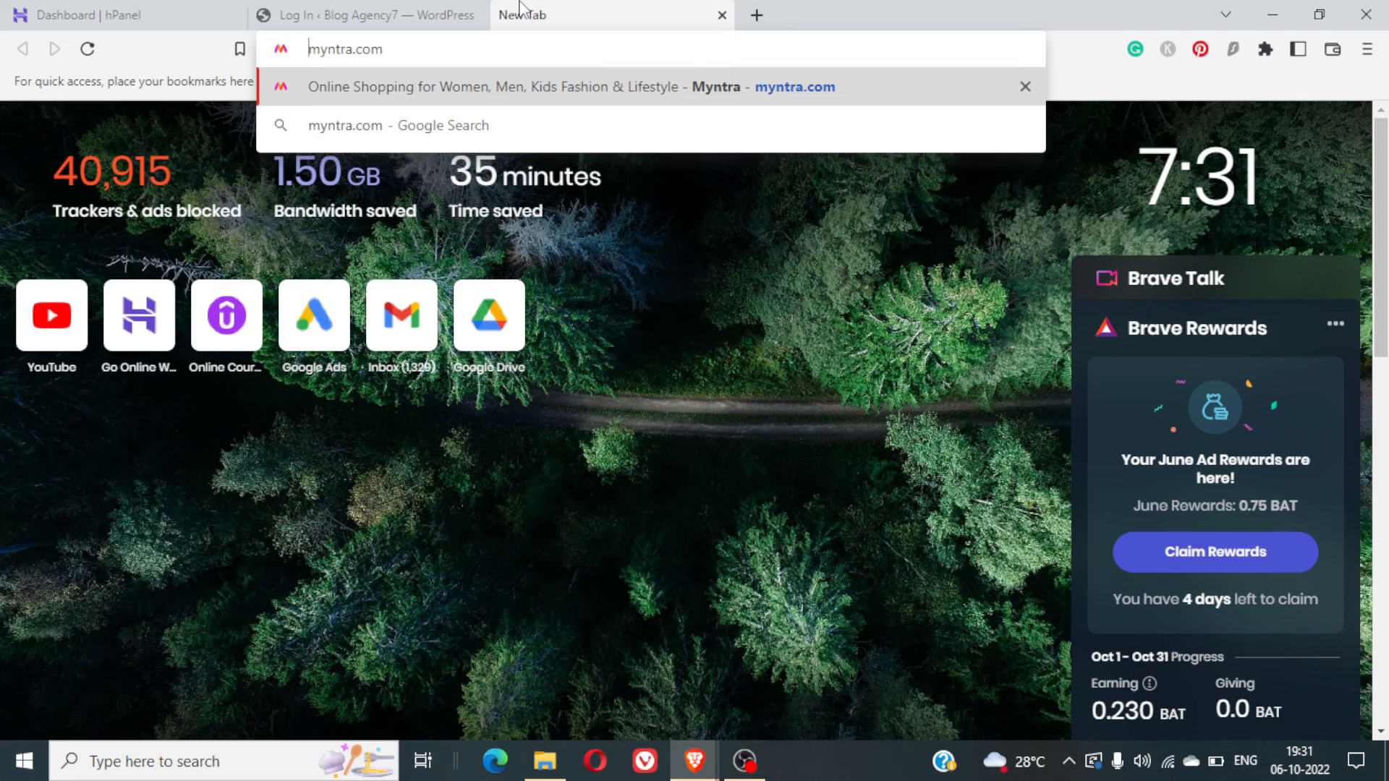
{"action": "type", "text": "blog."}
{"action": "key", "text": "Return"}
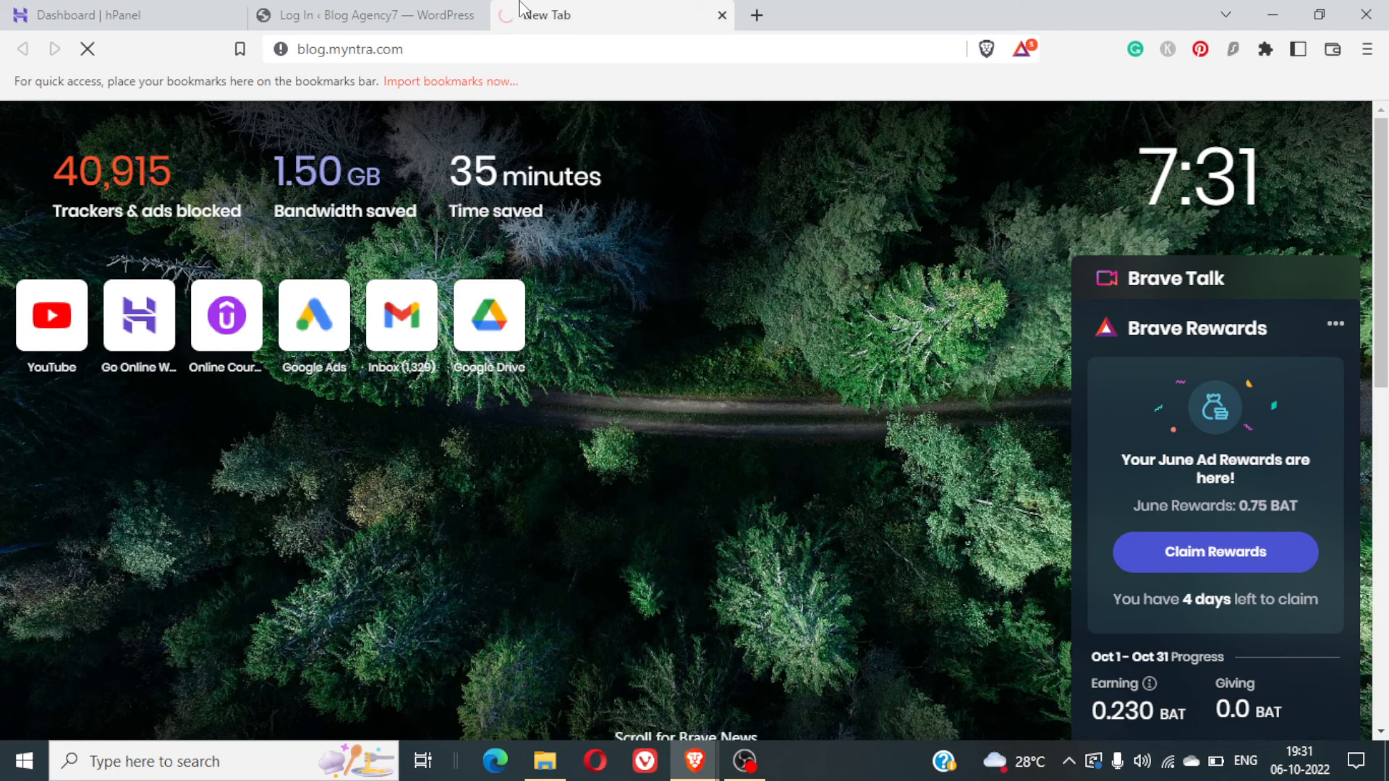